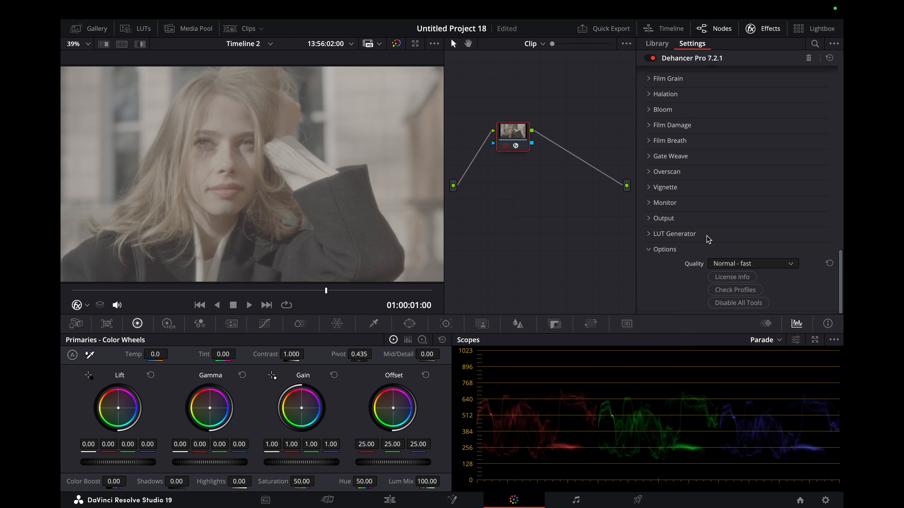
Set the Dehancer input to the Sony Alpha 7 IV camera with S-Log3 S-Gamut3.Cine format
scroll(708, 239, "up", 10)
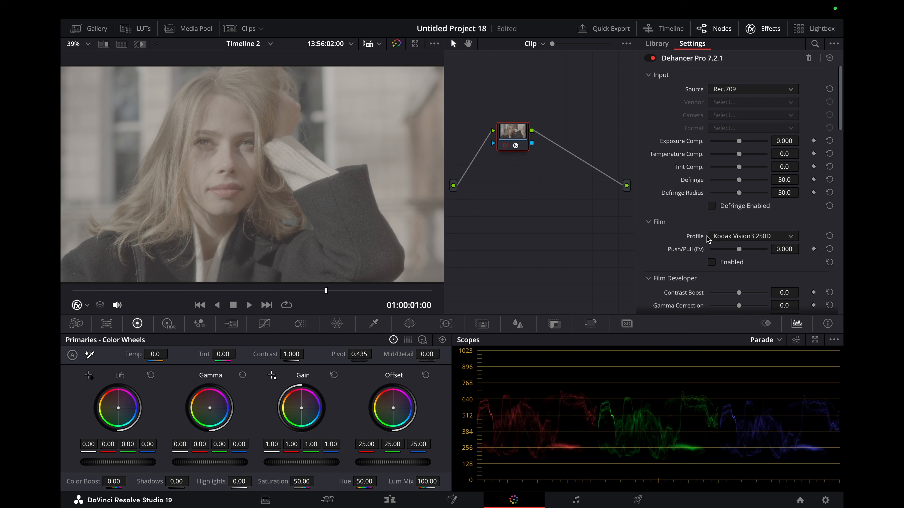
left_click_drag(498, 135, 523, 169)
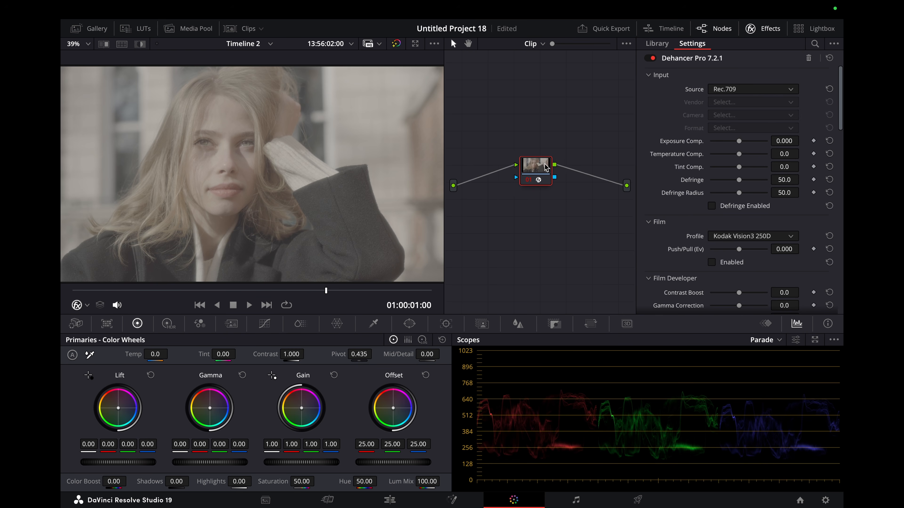
left_click(729, 89)
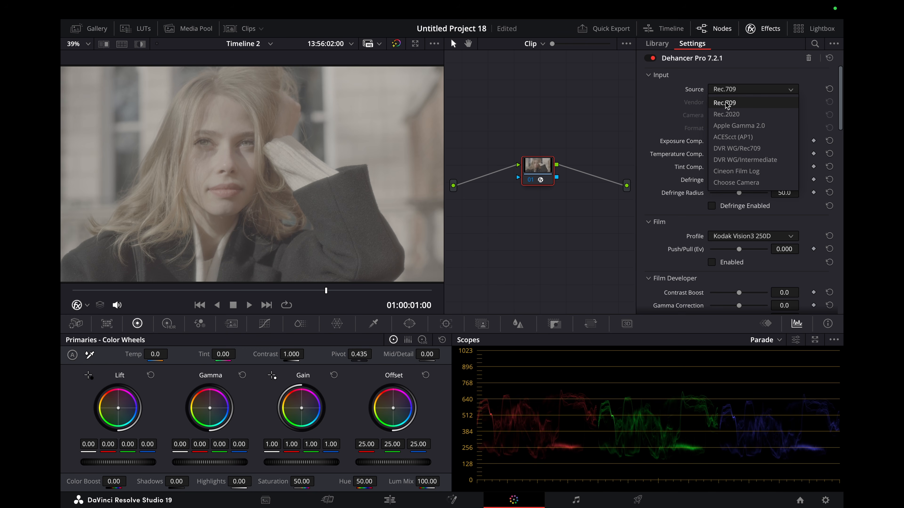
left_click(735, 183)
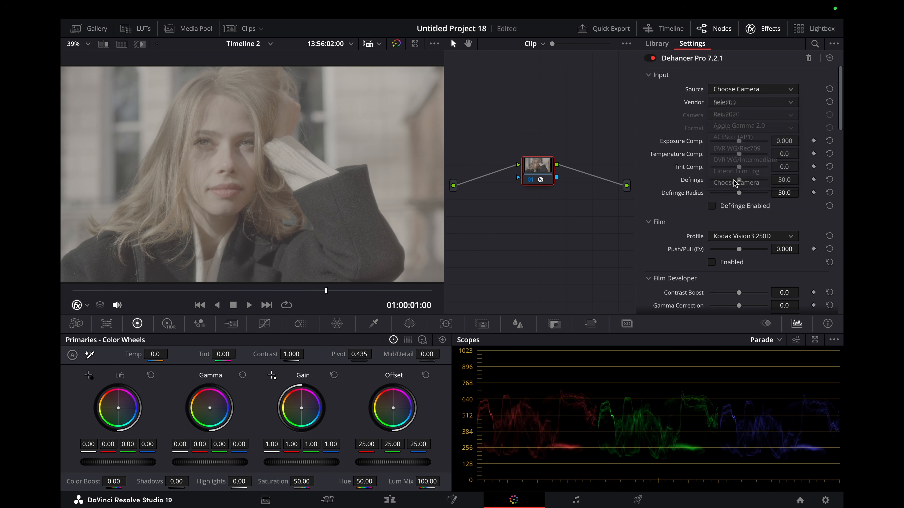
left_click(731, 102)
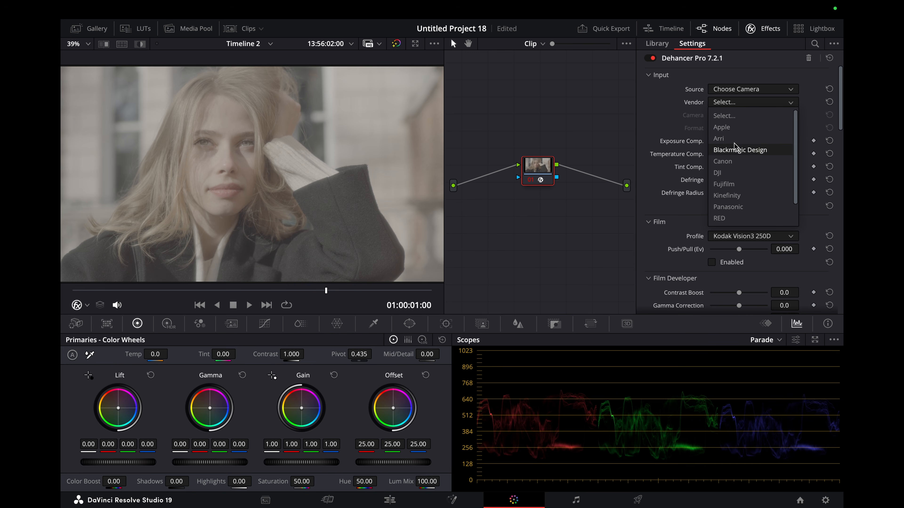
scroll(737, 172, "down", 1)
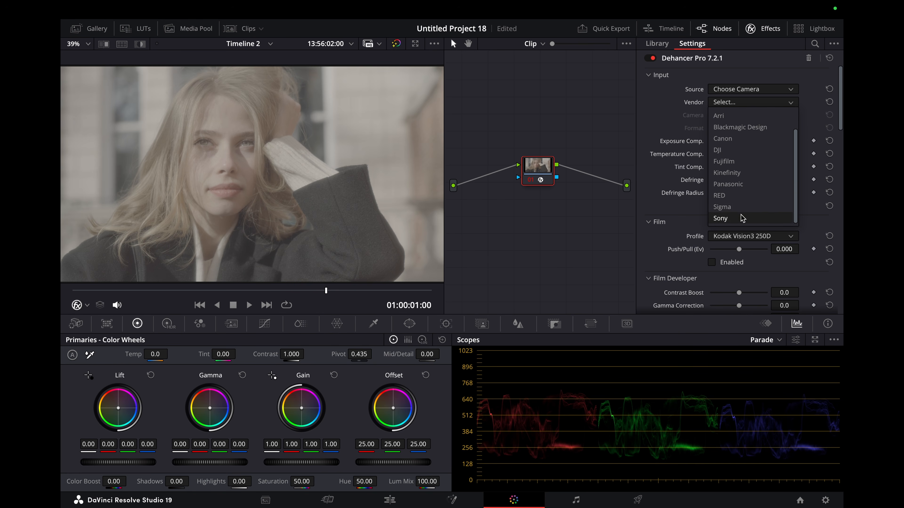
left_click(726, 218)
left_click(730, 115)
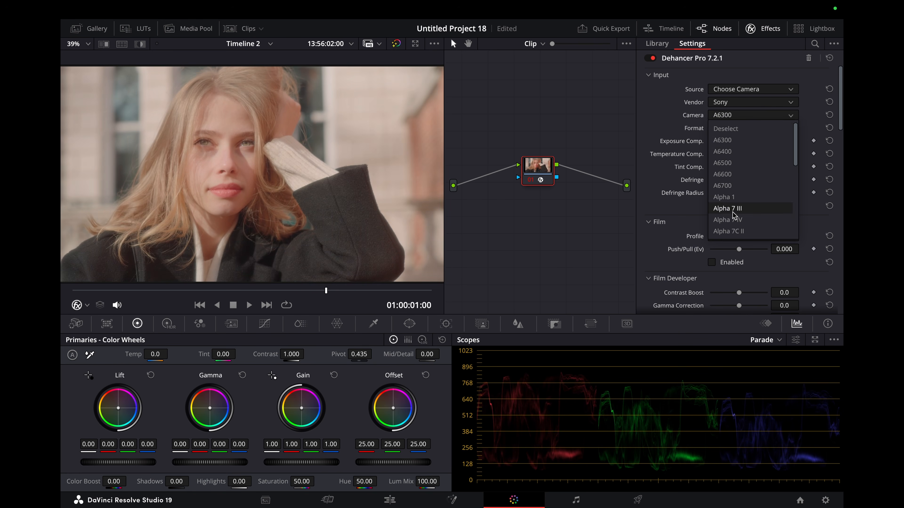
left_click(727, 220)
left_click(742, 129)
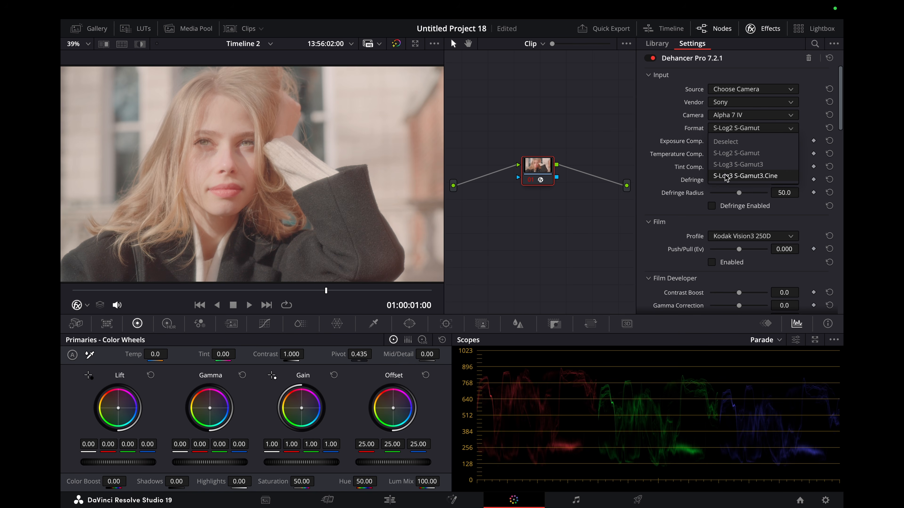
left_click(740, 178)
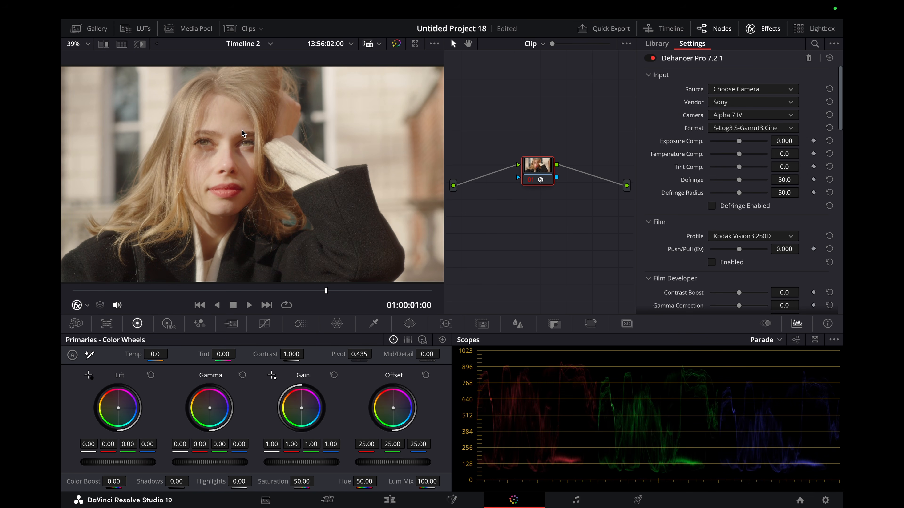
Inspect the face and white sleeve up close, and lower the input Exposure Comp. to about -0.249
scroll(248, 153, "up", 6)
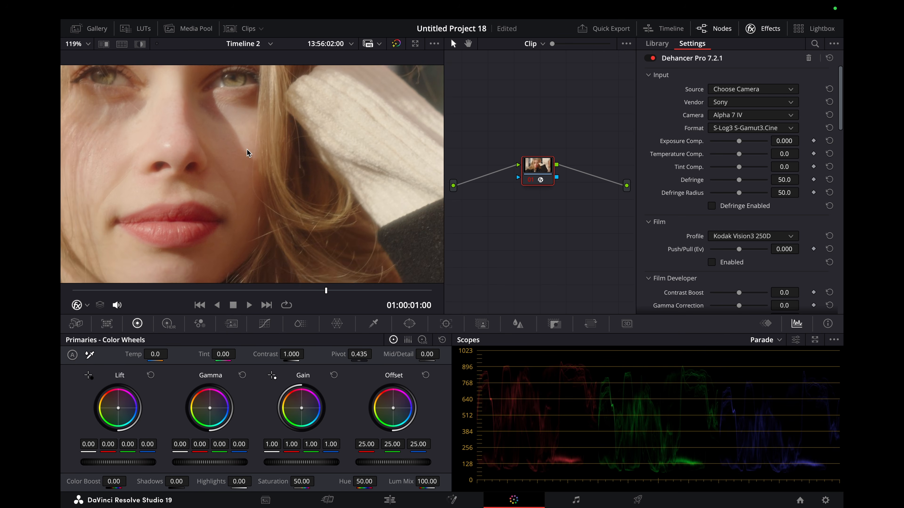
scroll(248, 153, "right", 4)
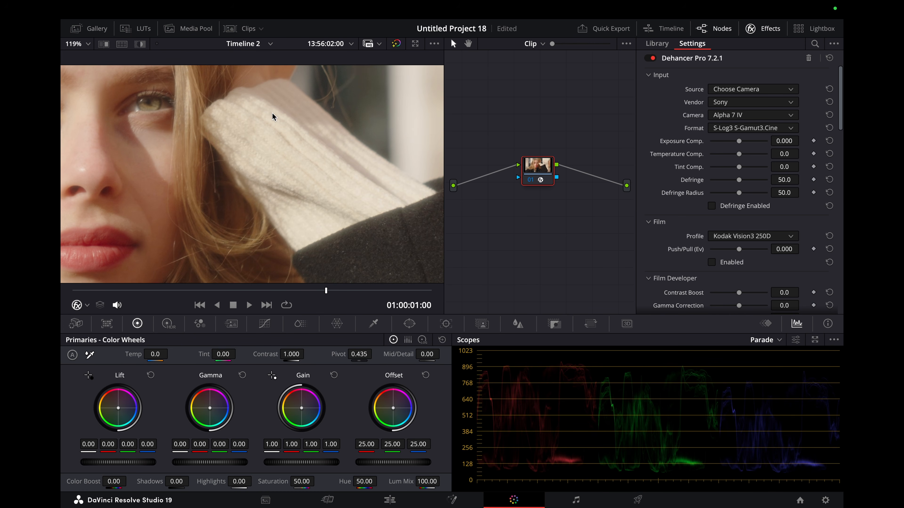
scroll(335, 160, "right", 3)
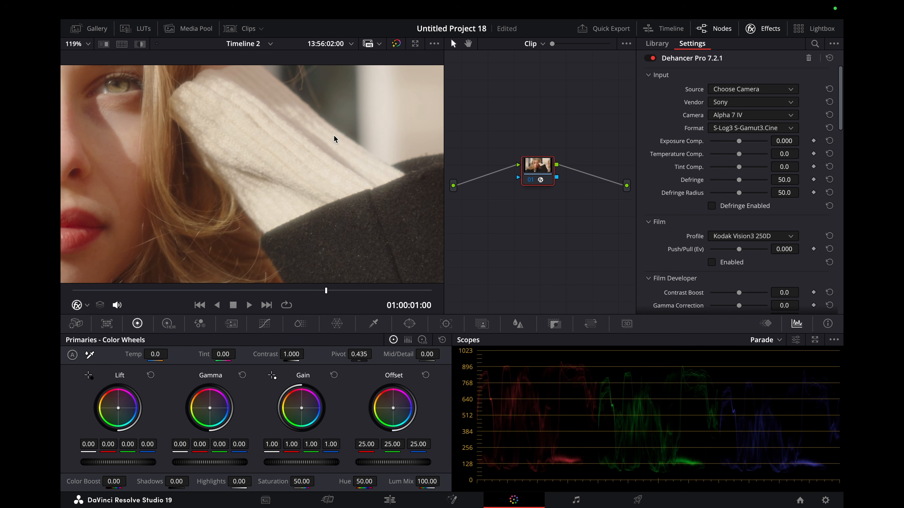
scroll(288, 202, "left", 3)
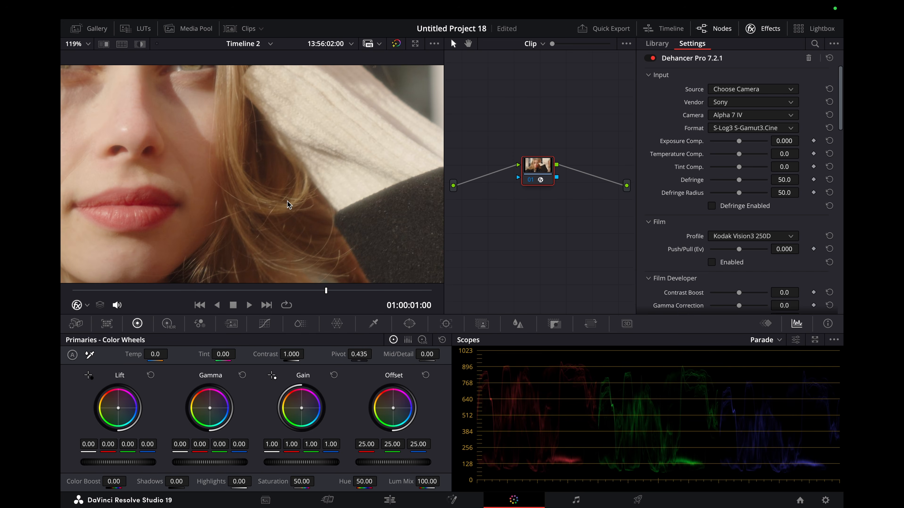
key("shift+z")
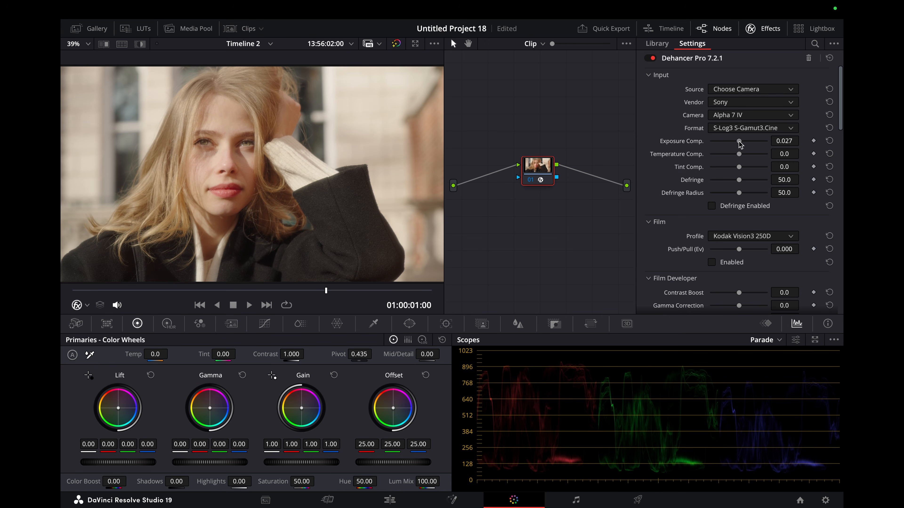
left_click_drag(740, 143, 737, 143)
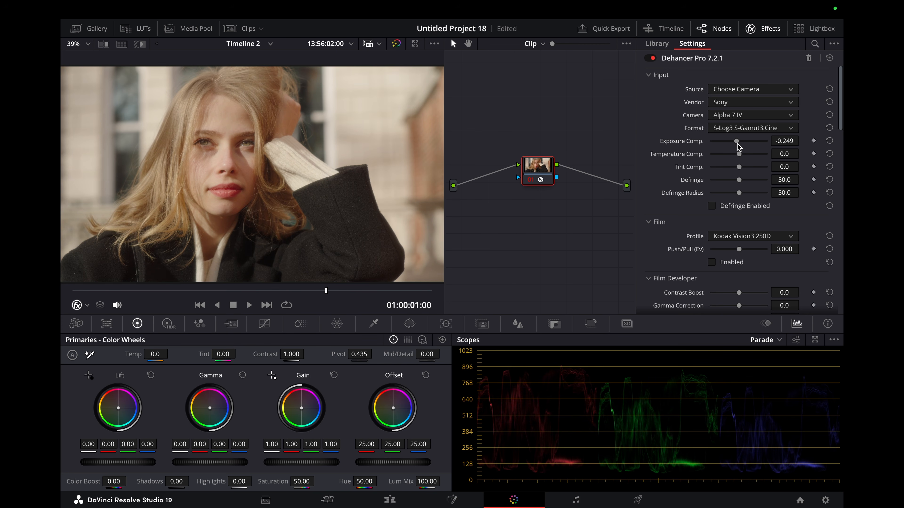
Add a serial node before the Dehancer node and set its primaries Highlights to -22.50
key("shift+s")
left_click_drag(545, 205, 493, 171)
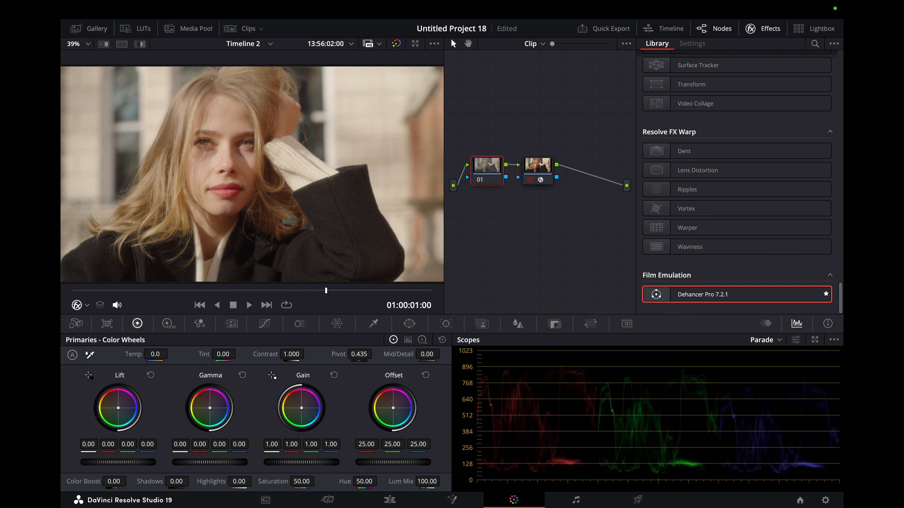
left_click_drag(254, 481, 249, 481)
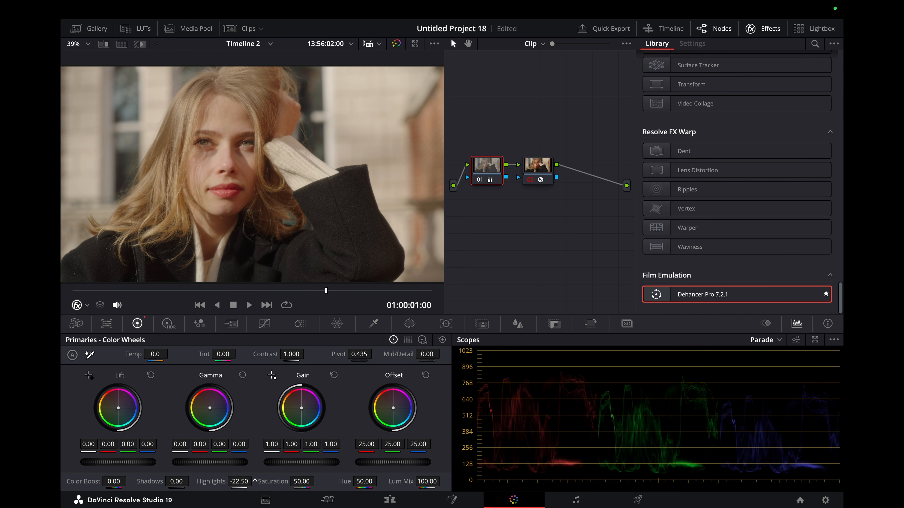
Raise the Print exposure on the Dehancer node to about 1.680
left_click(537, 167)
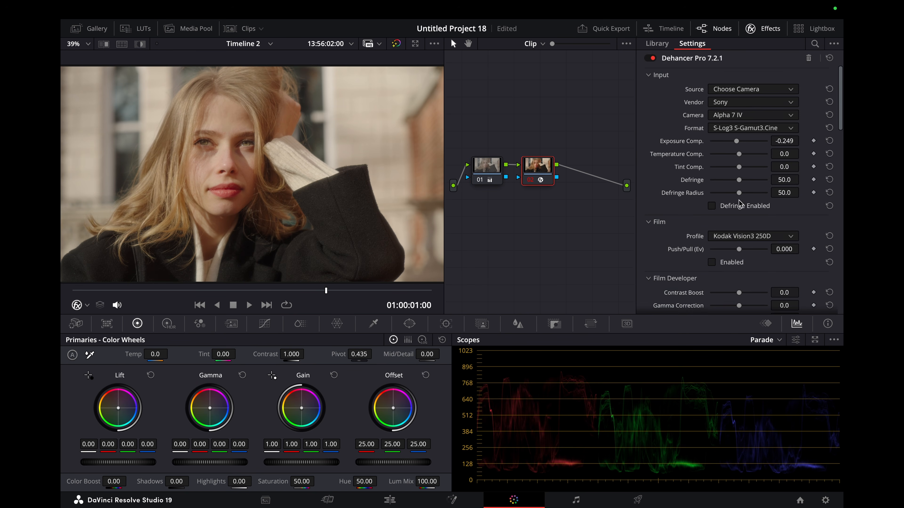
scroll(738, 216, "down", 3)
scroll(737, 218, "down", 5)
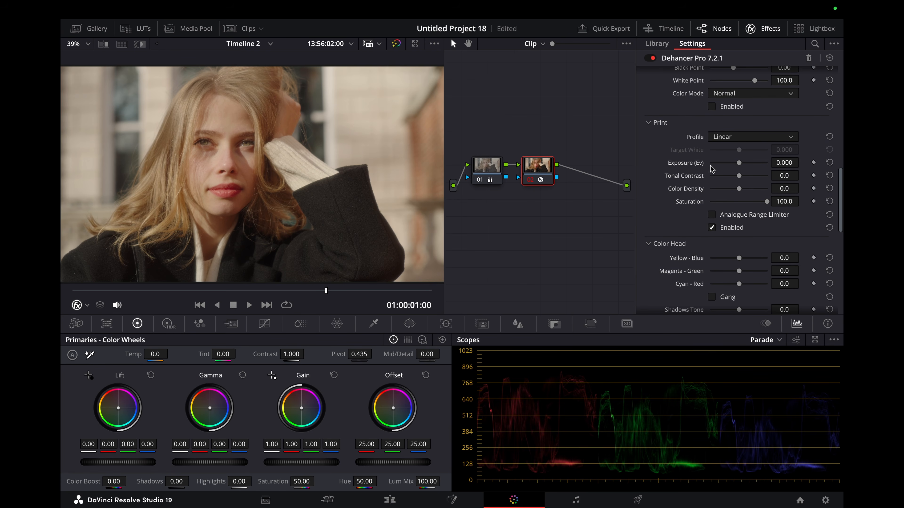
scroll(745, 187, "up", 1)
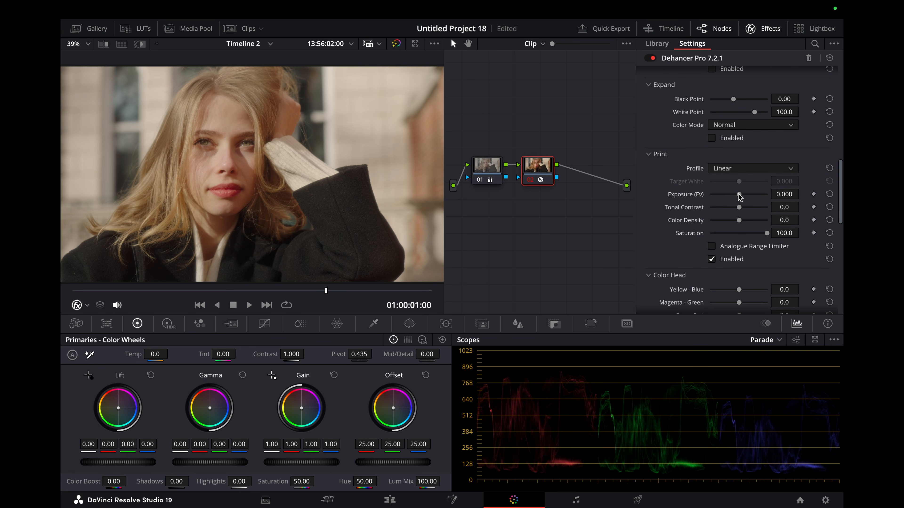
left_click_drag(740, 196, 755, 198)
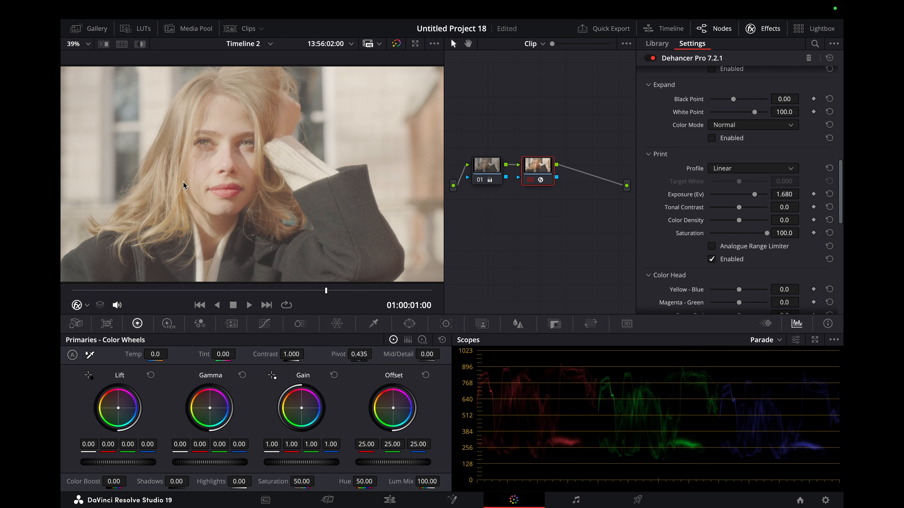
Try raising the input Exposure Comp. to about 1.569 for comparison with the Print exposure, and undo it
left_click(713, 261)
scroll(715, 232, "up", 10)
left_click_drag(743, 143, 754, 144)
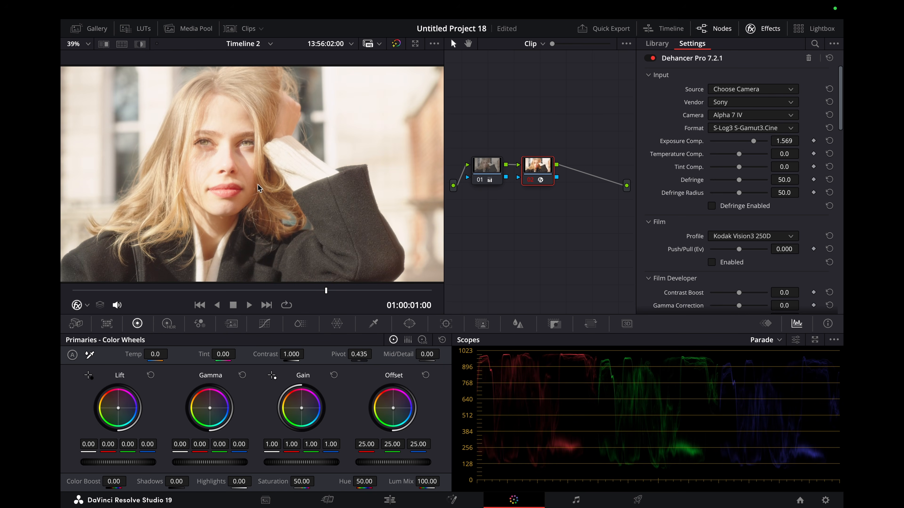
key("ctrl+z")
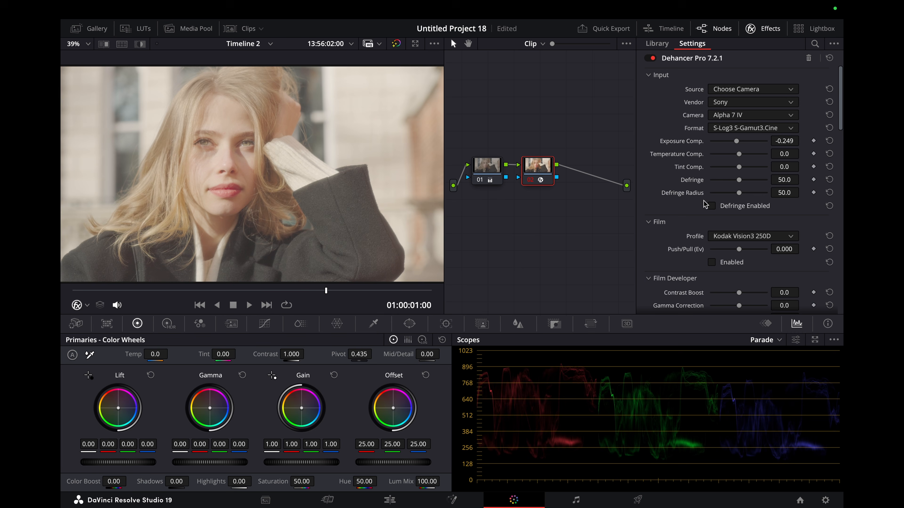
Lower the Print exposure to about 0.084 and choose the Fujifilm 3513 Print film profile
scroll(709, 229, "down", 5)
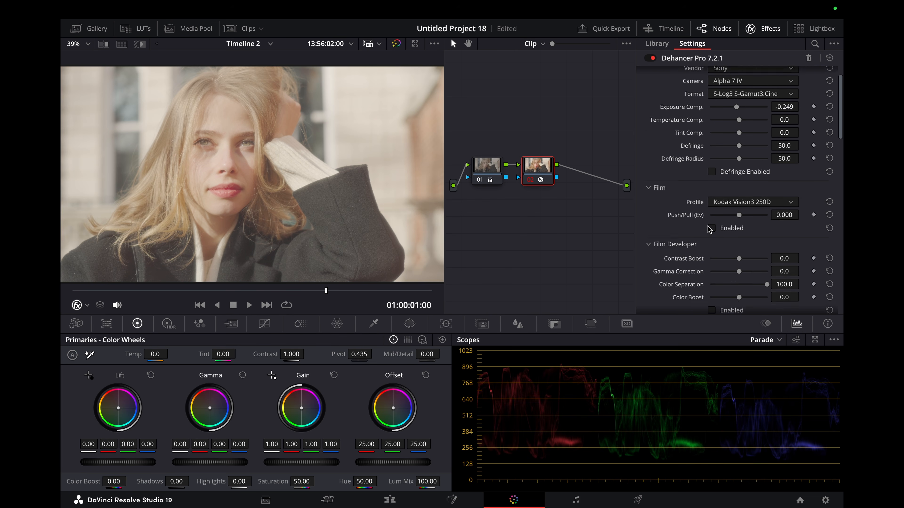
scroll(709, 230, "down", 2)
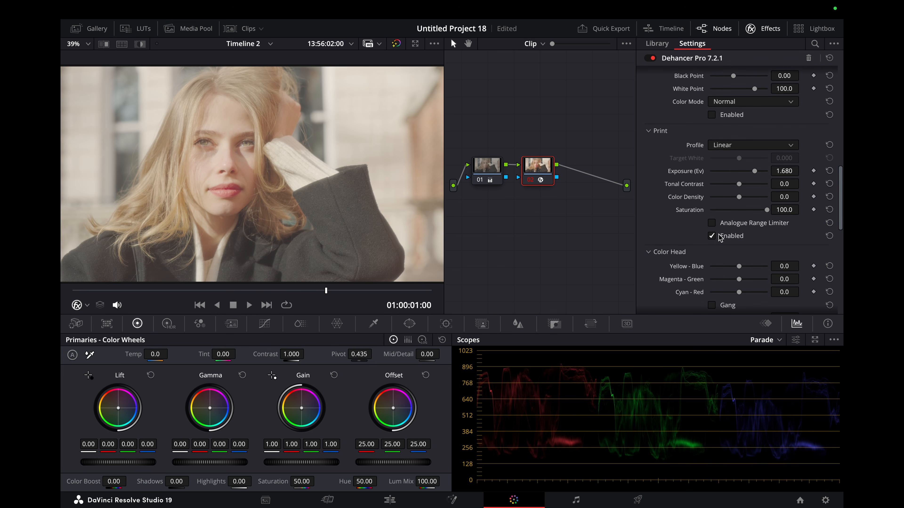
scroll(719, 238, "up", 1)
left_click_drag(754, 190, 741, 191)
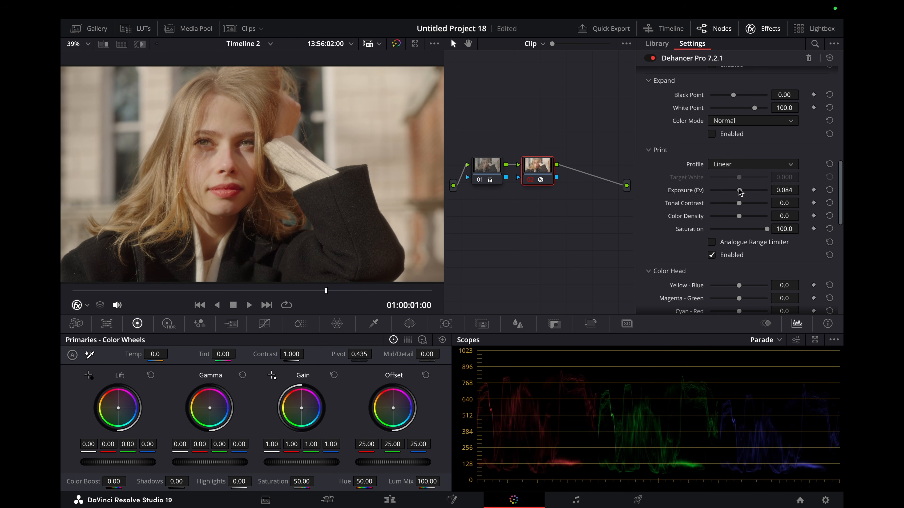
left_click(747, 164)
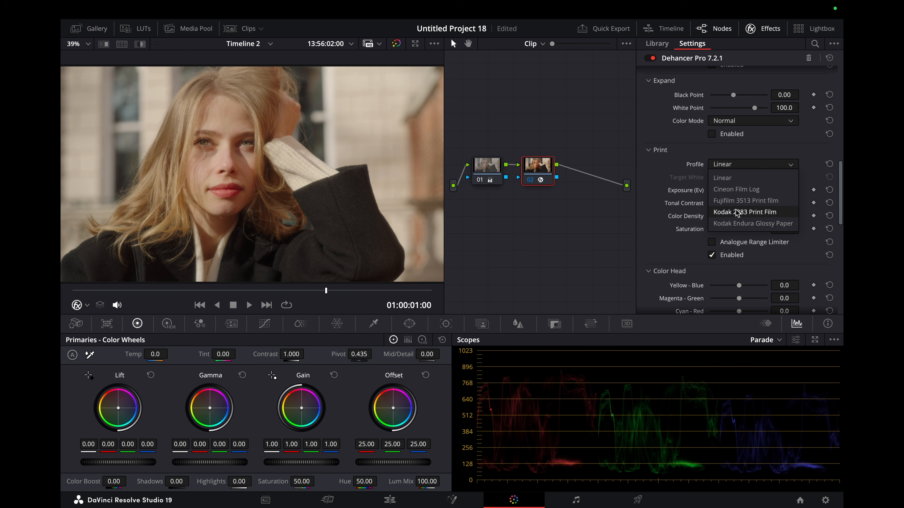
left_click(735, 201)
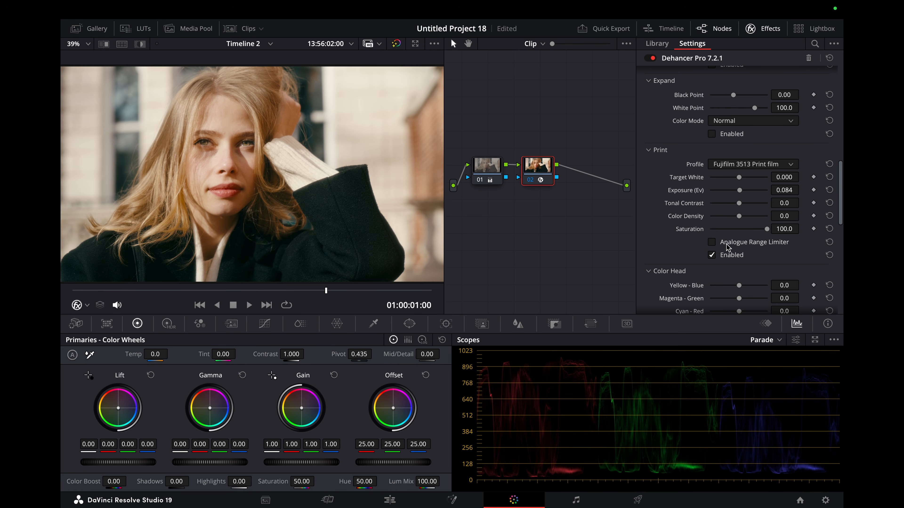
Enable the Analogue Range Limiter for the print and lower the Print exposure to about -0.192
left_click(712, 242)
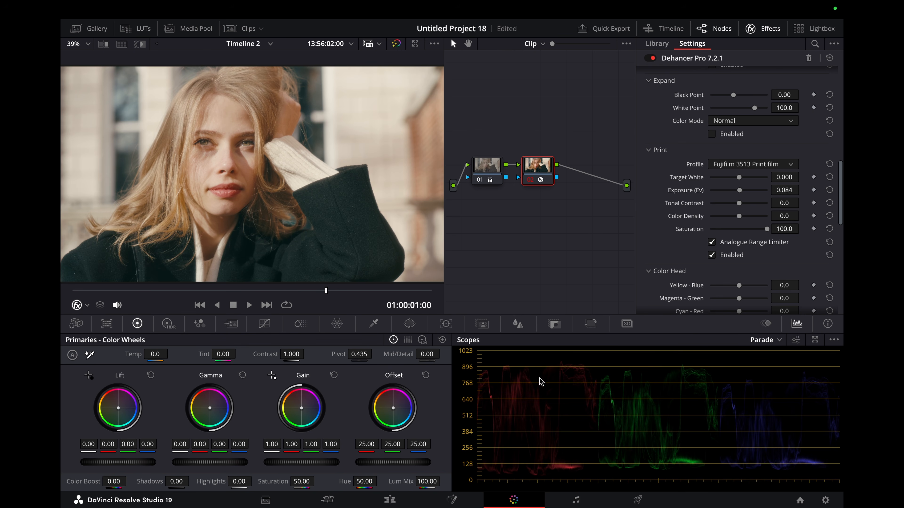
key("ctrl+s")
left_click_drag(739, 190, 737, 190)
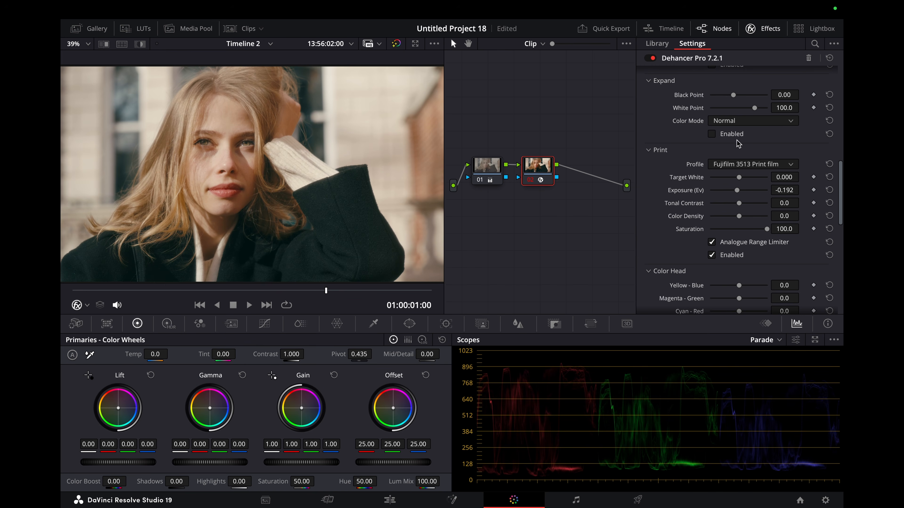
Enable the Film emulation, choose the Kodak Ultramax 400 profile and lower its Push/Pull to about -0.862
scroll(733, 122, "up", 12)
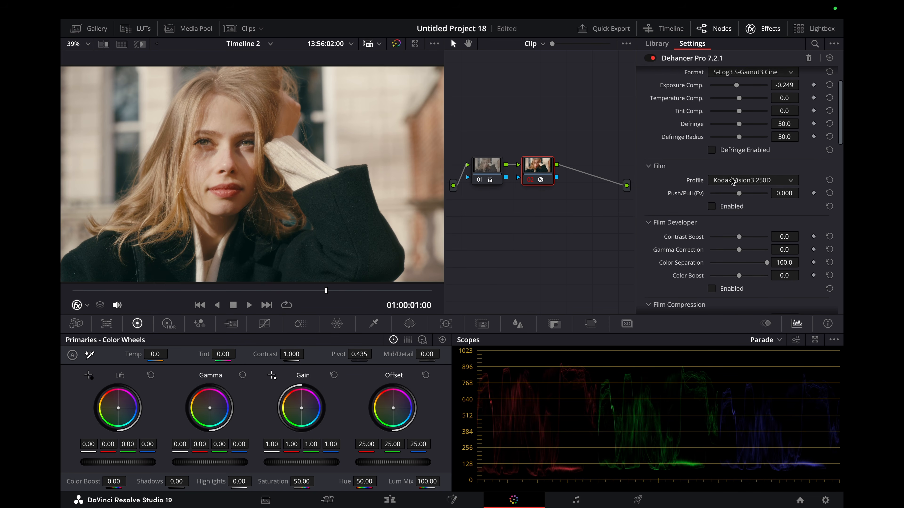
left_click(712, 206)
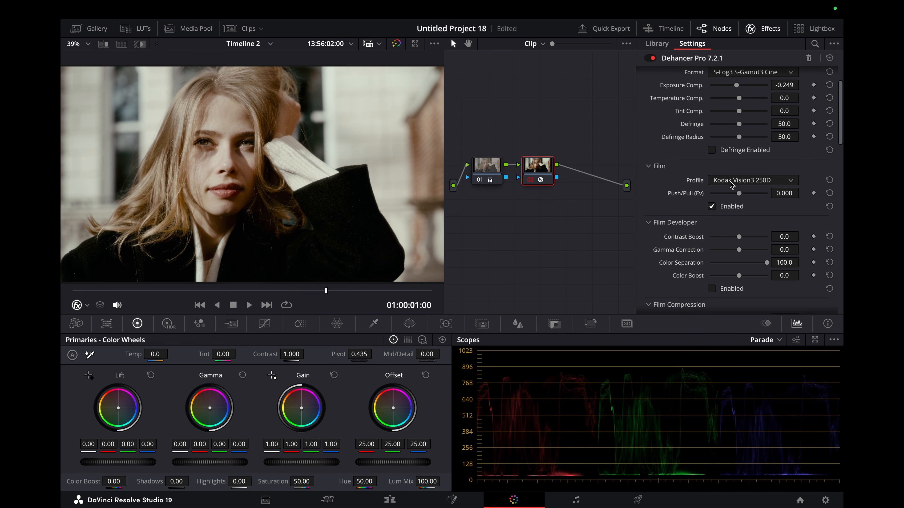
left_click(732, 180)
scroll(736, 213, "up", 10)
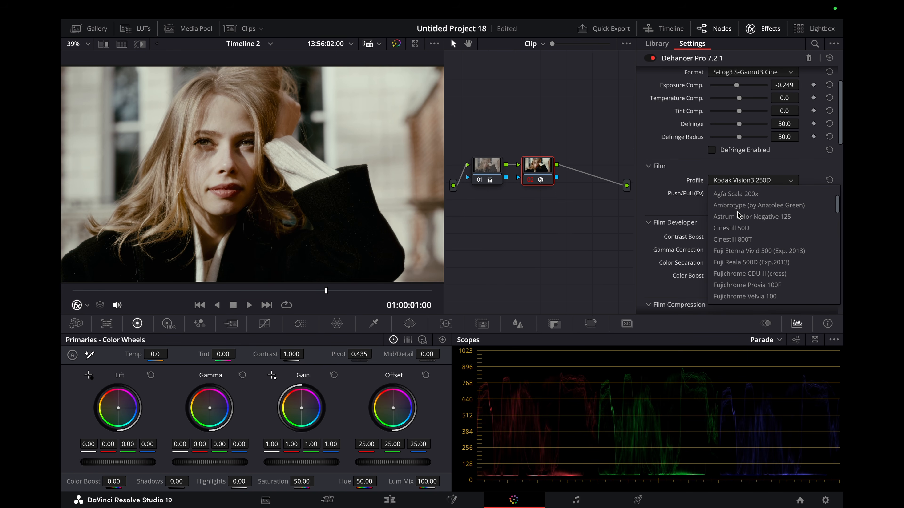
scroll(738, 214, "down", 5)
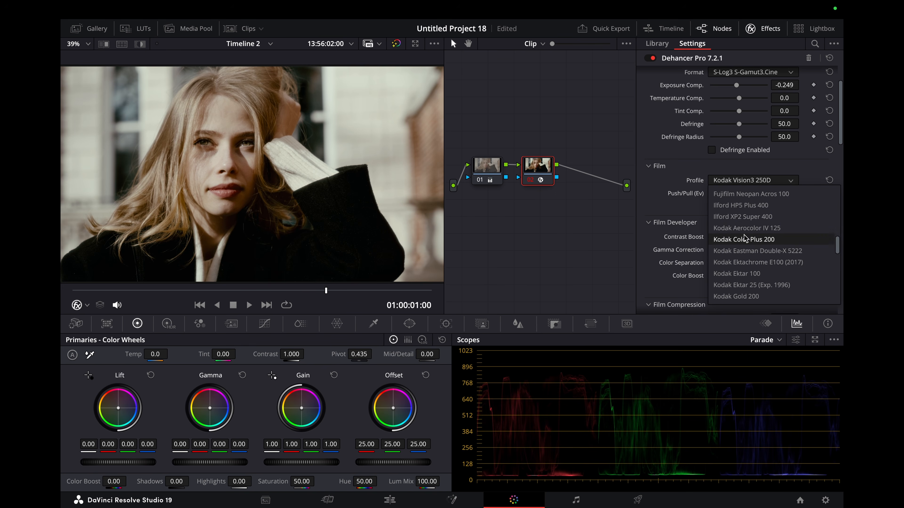
scroll(745, 240, "down", 5)
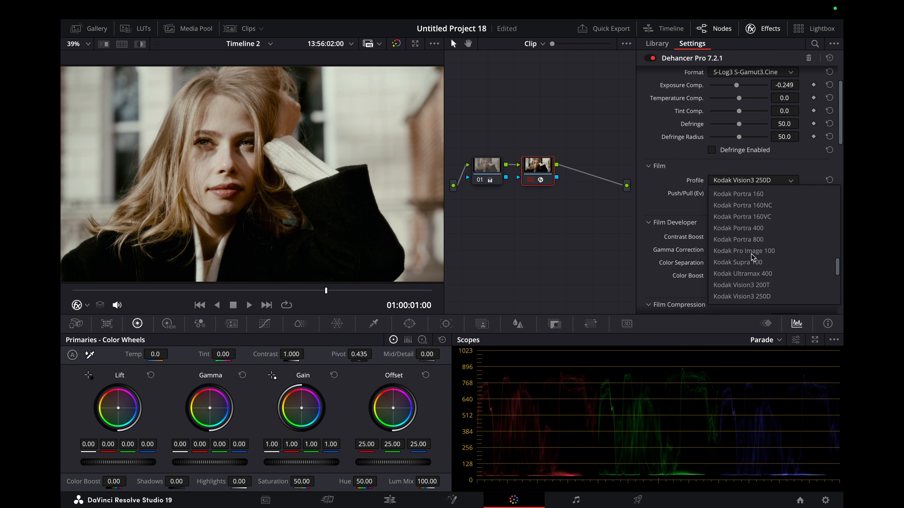
scroll(752, 253, "down", 4)
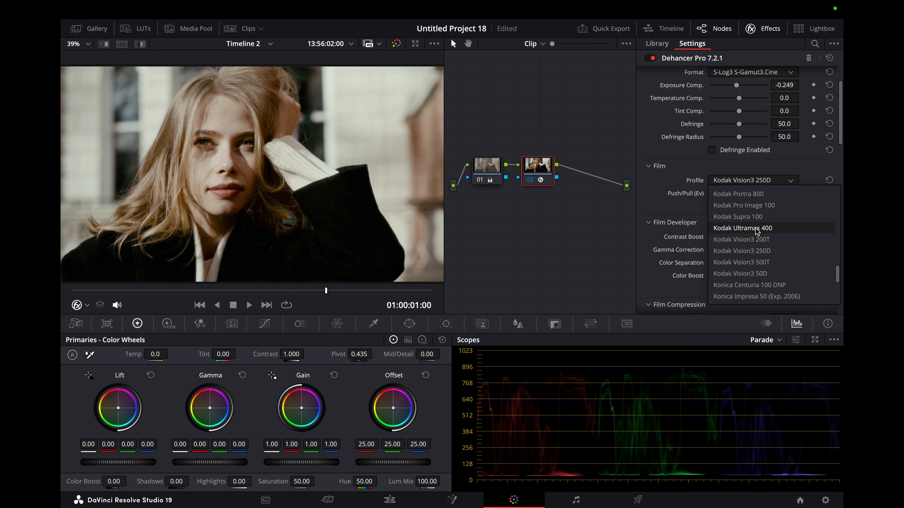
left_click(757, 231)
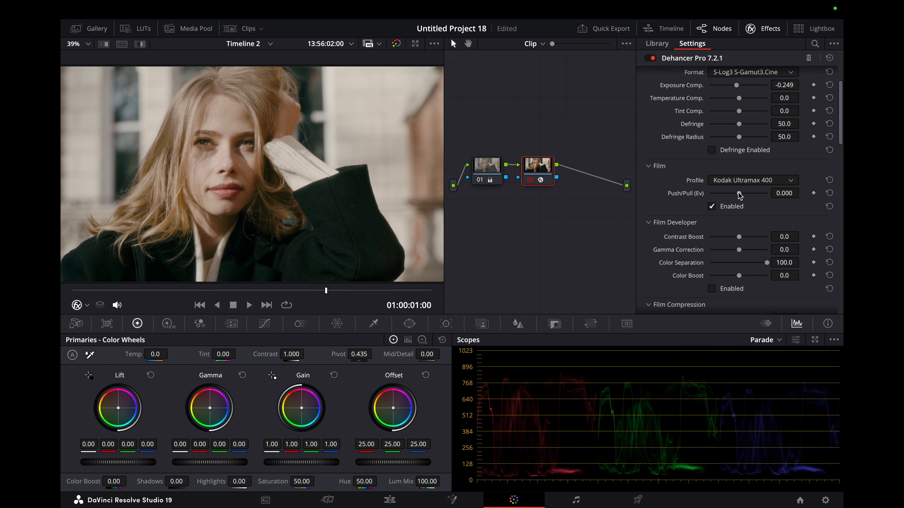
left_click_drag(740, 195, 728, 197)
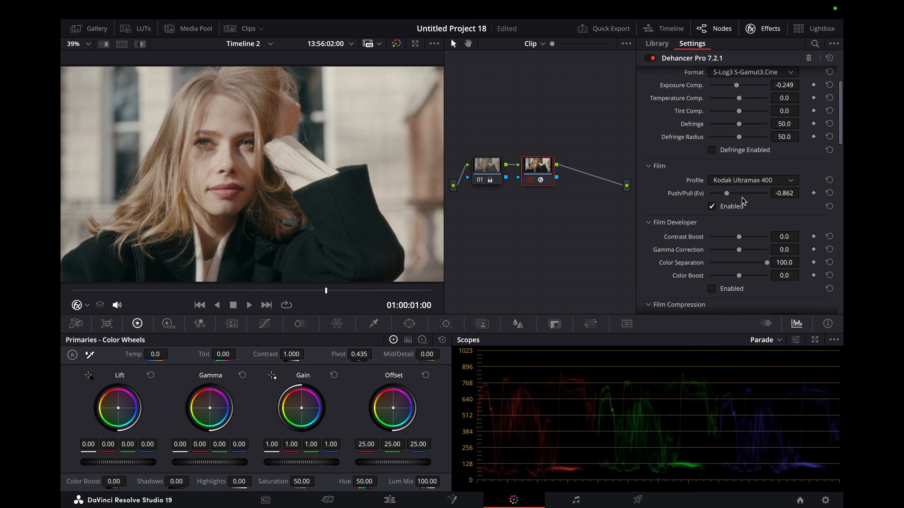
Enable the Film Developer section and raise its Color Boost to about 35.8
scroll(741, 214, "down", 1)
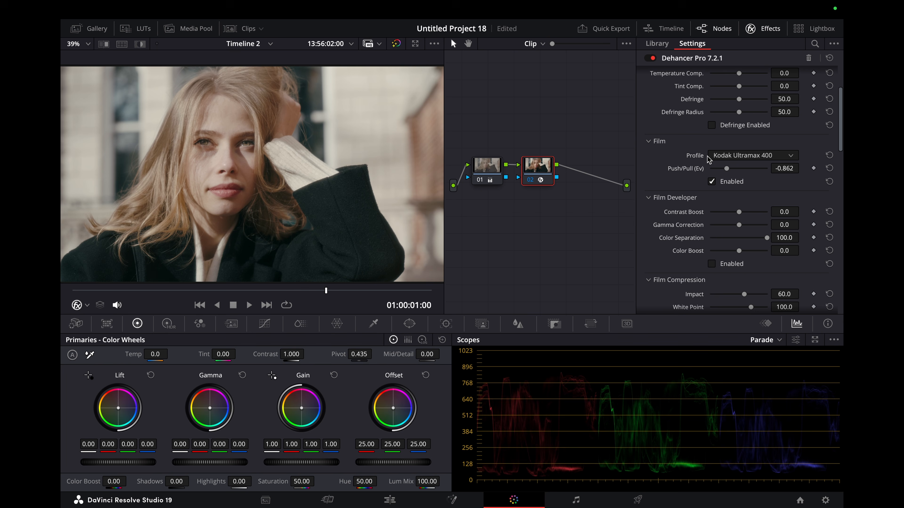
scroll(761, 190, "down", 4)
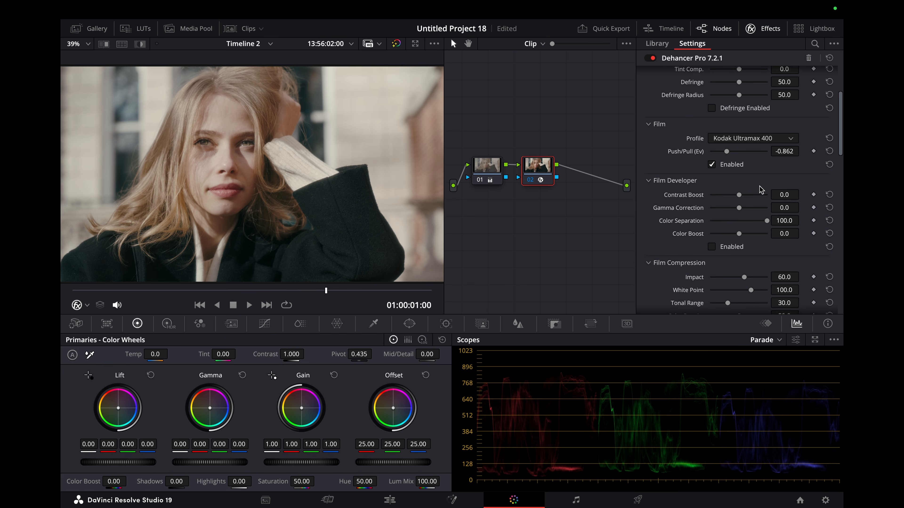
scroll(761, 190, "down", 3)
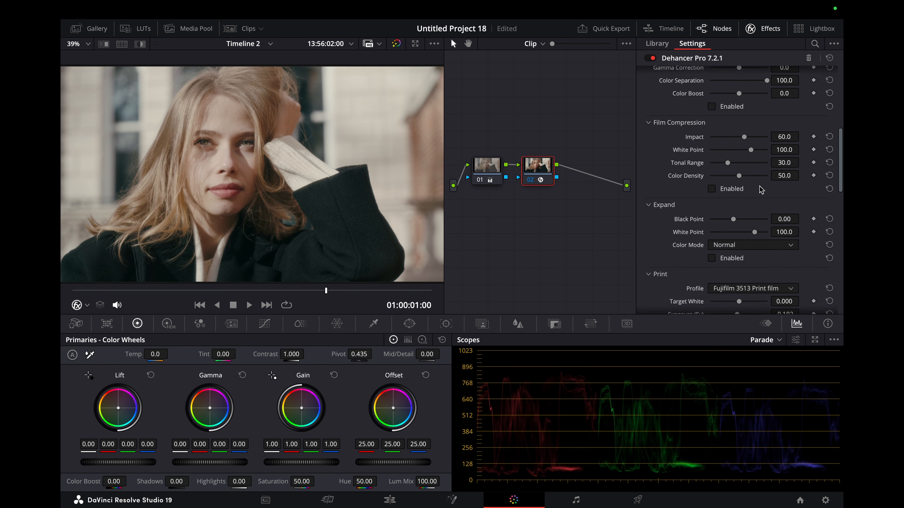
scroll(761, 189, "up", 2)
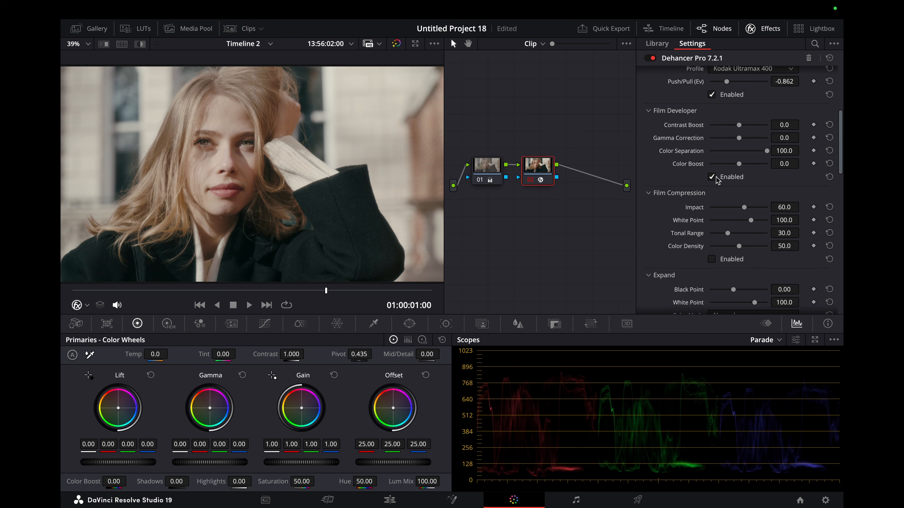
scroll(754, 184, "up", 1)
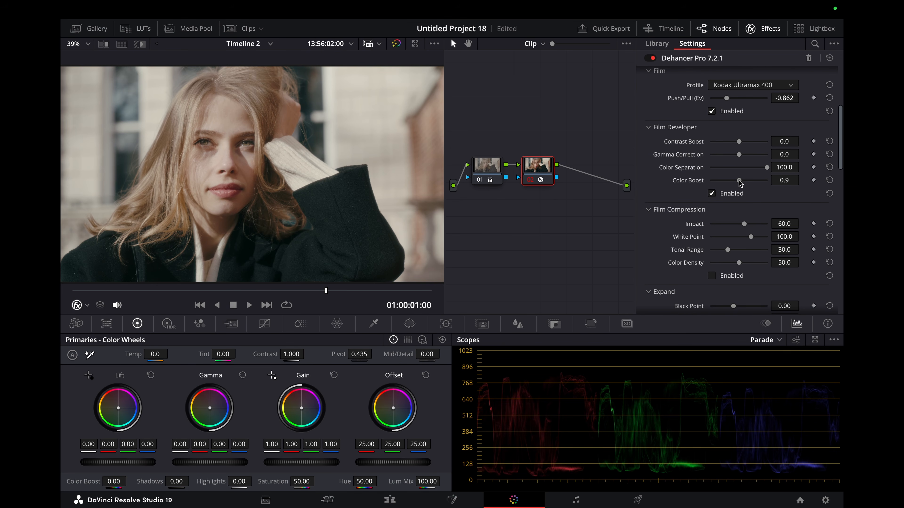
mouse_move(742, 183)
left_mouse_down()
mouse_move(766, 184)
mouse_move(749, 183)
left_mouse_up()
Enable Film Compression and adjust it to about Impact 60.5, White Point 80.8, Tonal Range 34.0 and Color Density 65.2
scroll(744, 226, "down", 3)
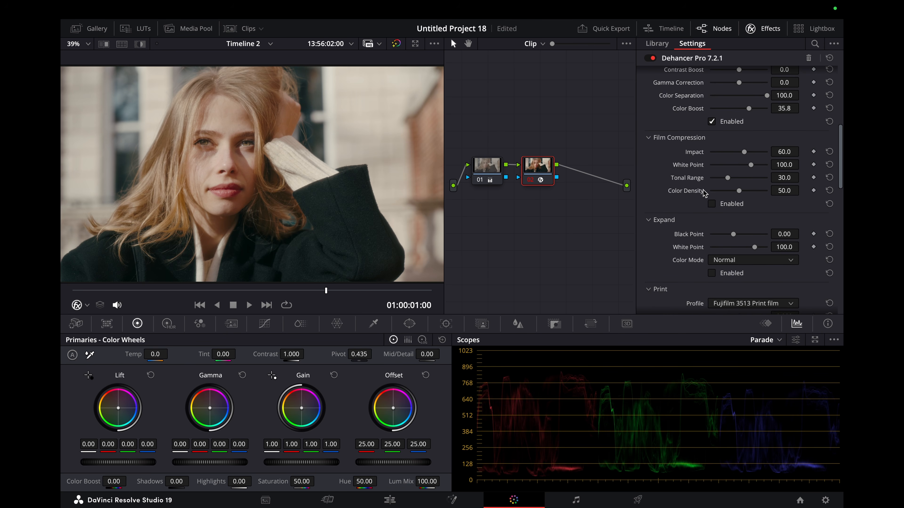
scroll(705, 192, "down", 3)
scroll(704, 191, "up", 1)
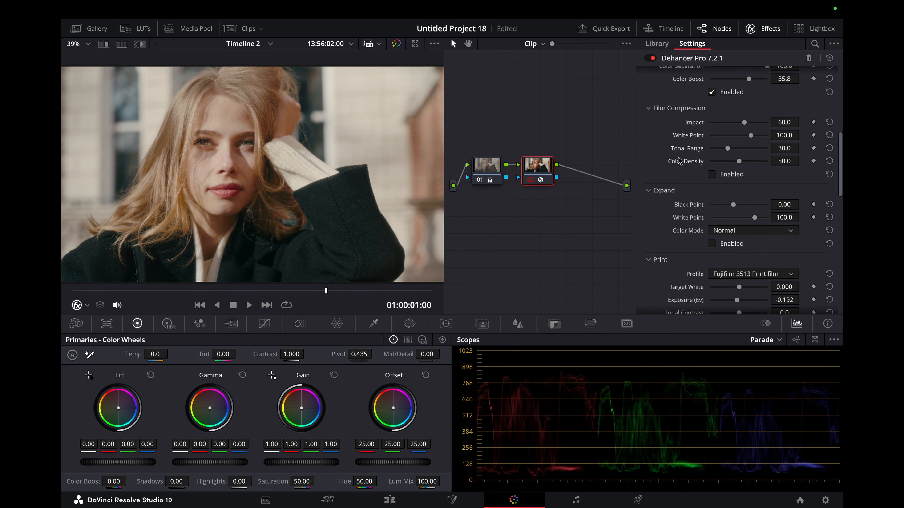
scroll(689, 168, "down", 3)
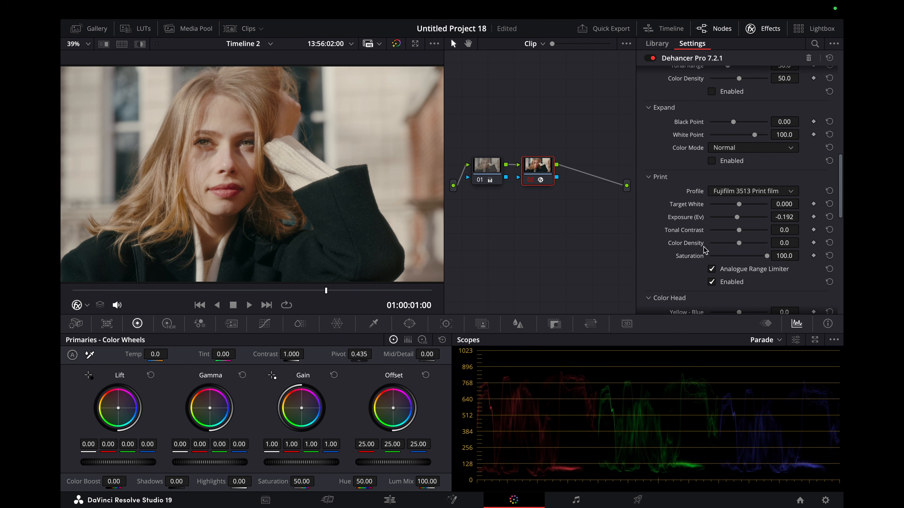
scroll(745, 212, "up", 3)
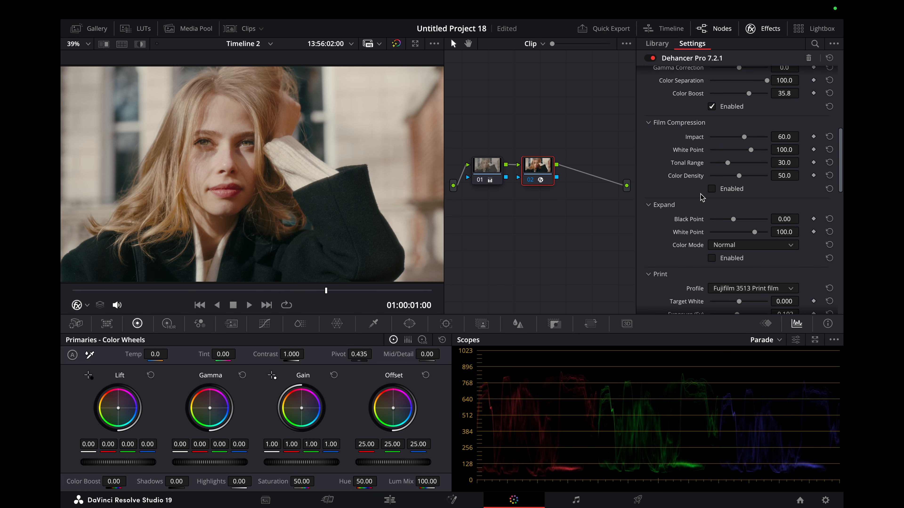
left_click(712, 189)
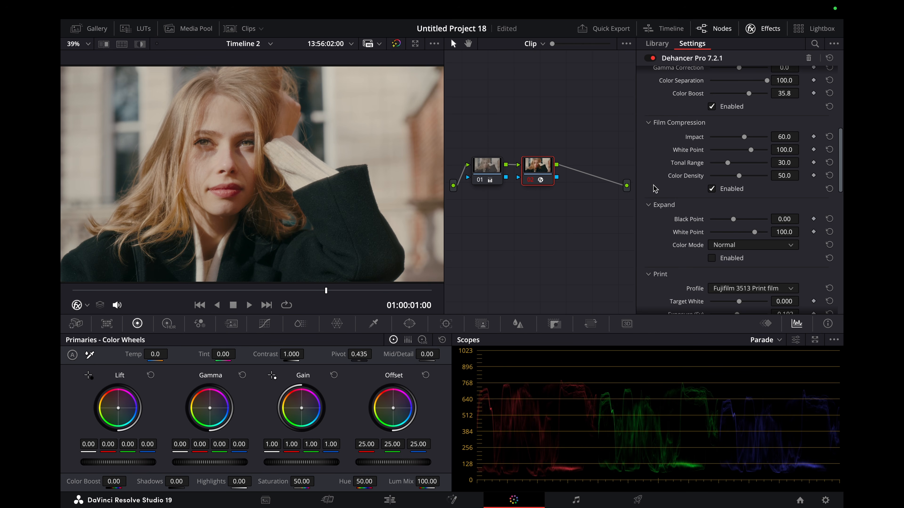
scroll(746, 166, "up", 1)
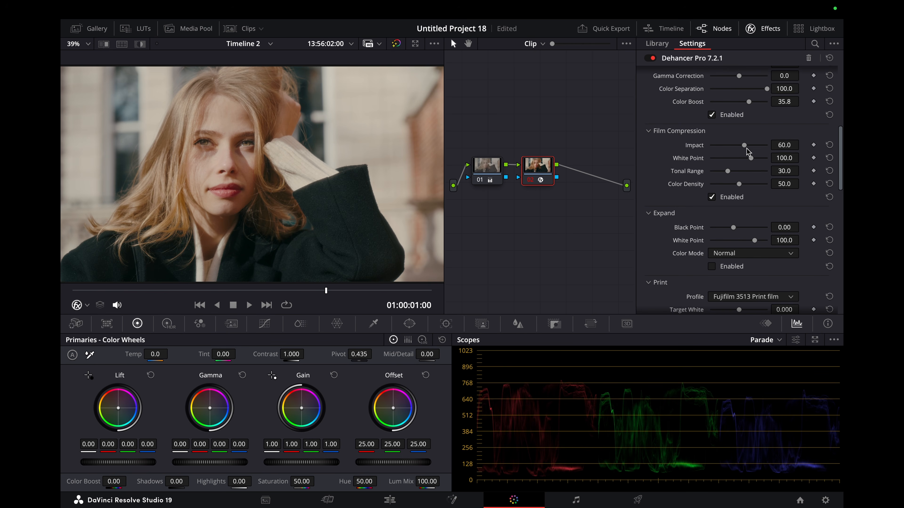
left_click_drag(751, 158, 736, 159)
left_click_drag(728, 173, 744, 184)
Raise the Print Color Density to about 28.4
scroll(725, 203, "down", 3)
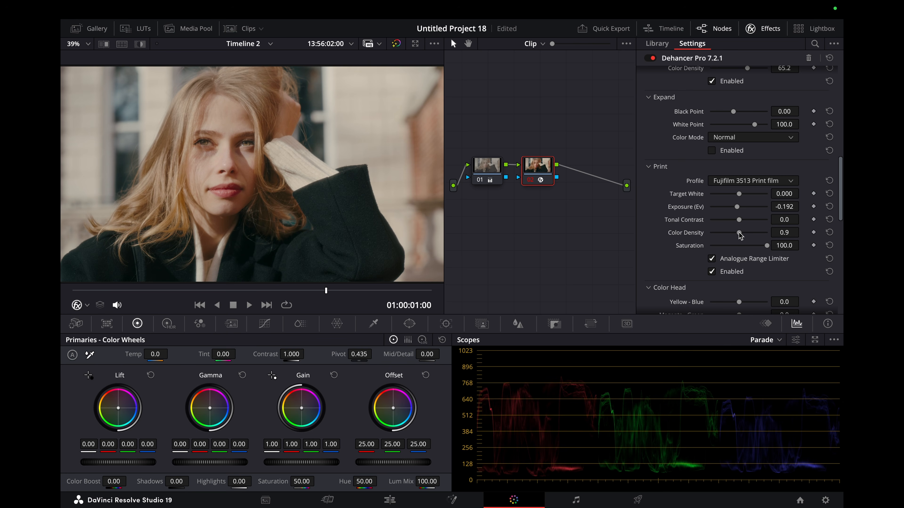
mouse_move(741, 235)
left_mouse_down()
mouse_move(765, 236)
mouse_move(750, 233)
left_mouse_up()
Enable Expand with Black Point about 1.10 and White Point about 93.6, and lower the Print exposure to about -0.357
scroll(742, 177, "up", 5)
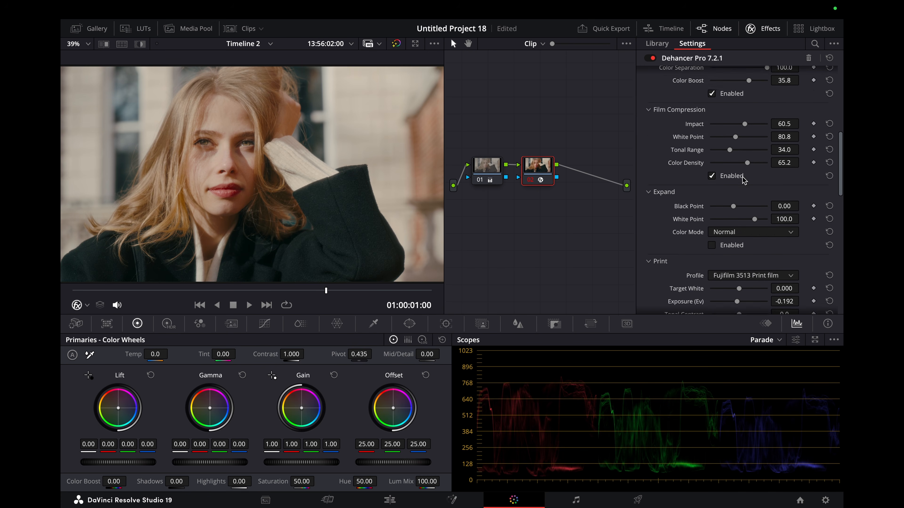
scroll(742, 177, "down", 3)
left_click(712, 203)
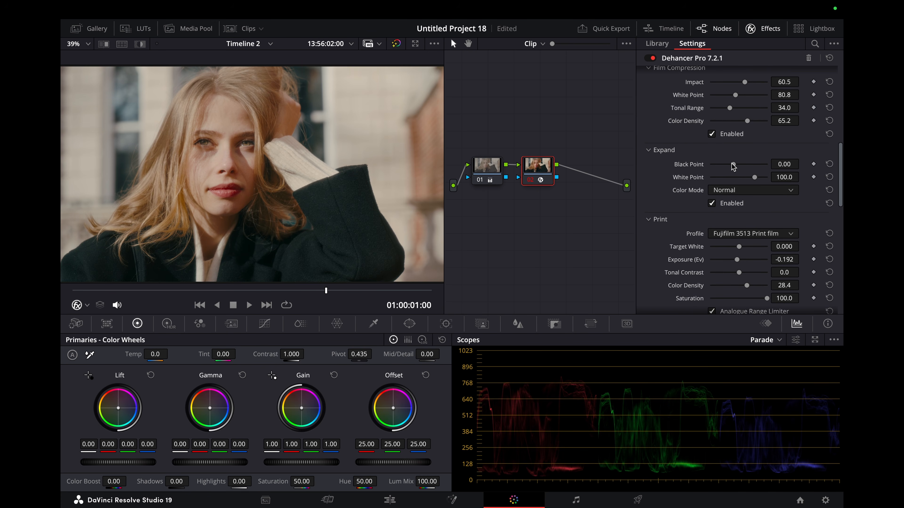
left_click_drag(733, 165, 734, 165)
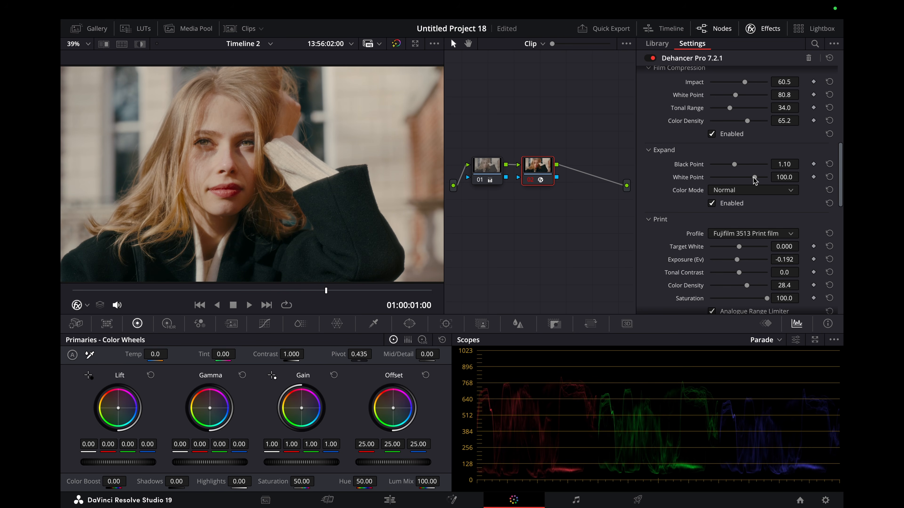
left_click_drag(754, 178, 751, 178)
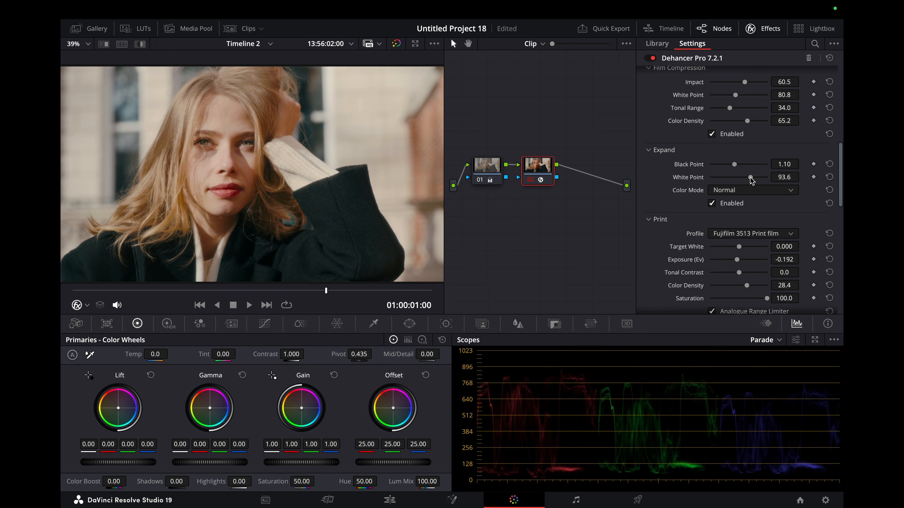
scroll(710, 158, "down", 4)
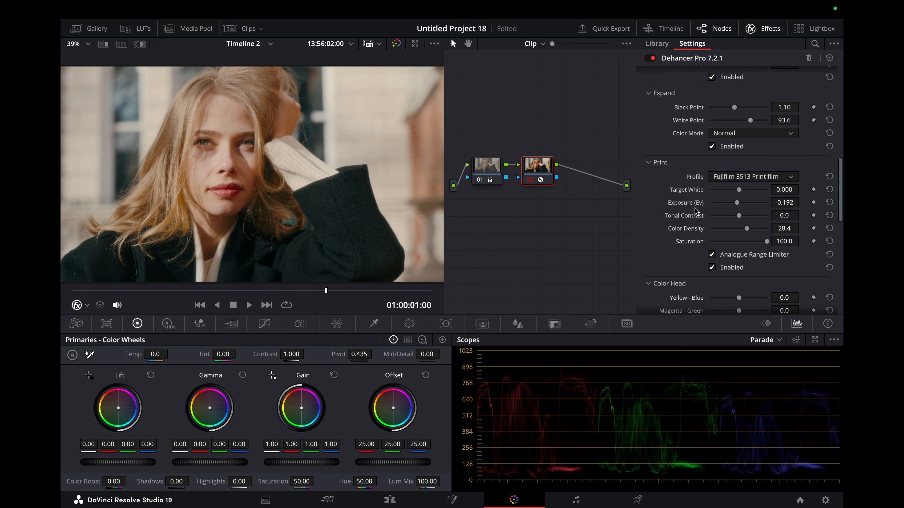
left_click_drag(736, 198, 736, 198)
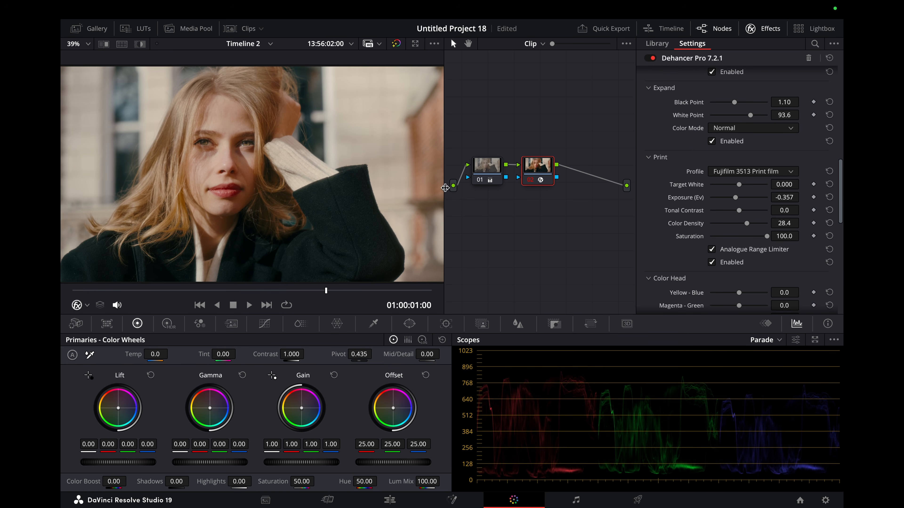
Adjust the primary Highlights on node 01 and return to the Dehancer node
left_click(490, 164)
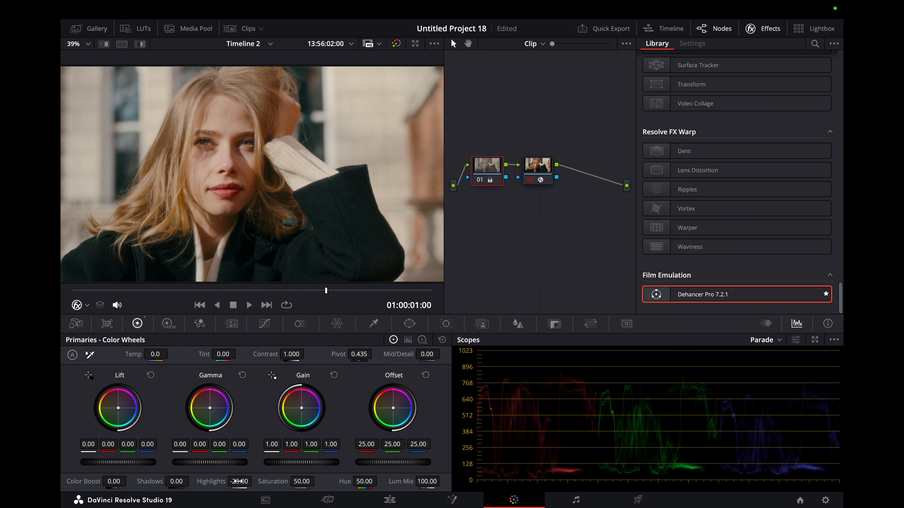
left_click_drag(238, 482, 254, 481)
left_click(534, 173)
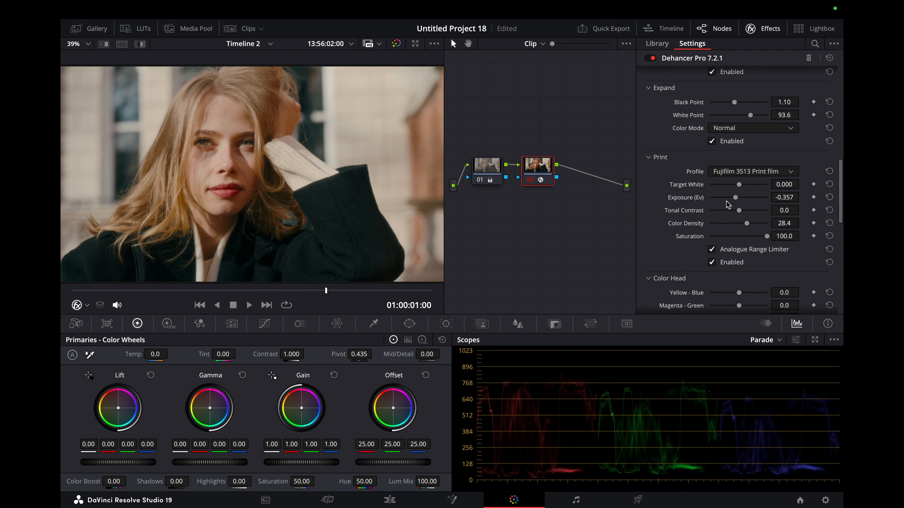
Enable the Color Head and set Yellow - Blue to about 3.2 and both Magenta - Green and Cyan - Red to about 2.3
scroll(727, 200, "up", 3)
scroll(726, 202, "down", 10)
scroll(724, 214, "up", 2)
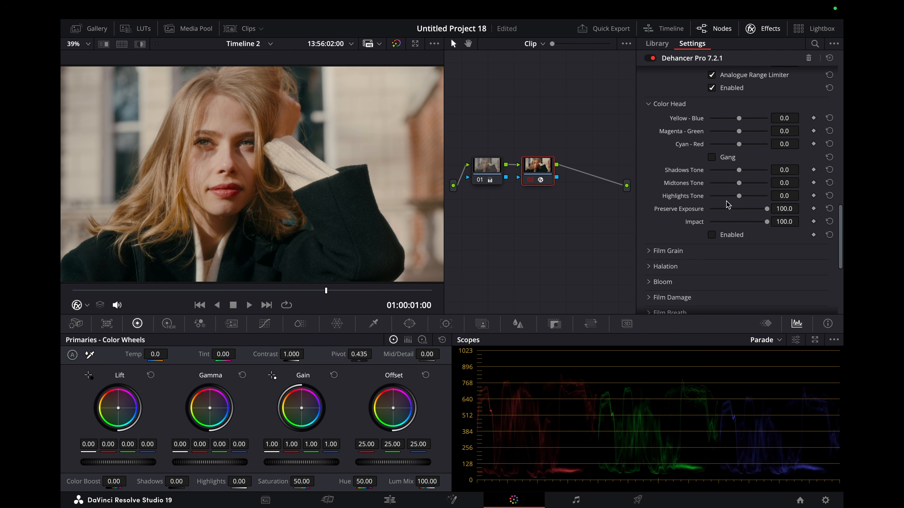
scroll(719, 229, "up", 1)
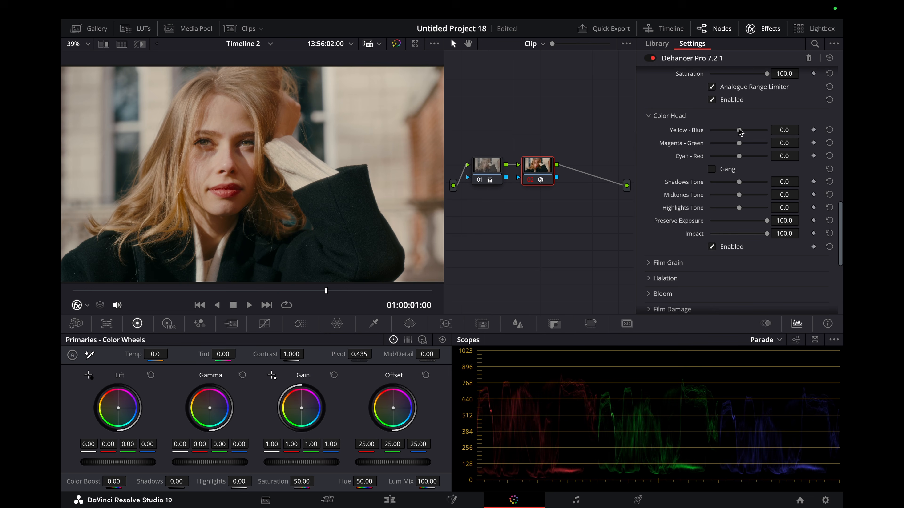
left_click_drag(739, 131, 742, 132)
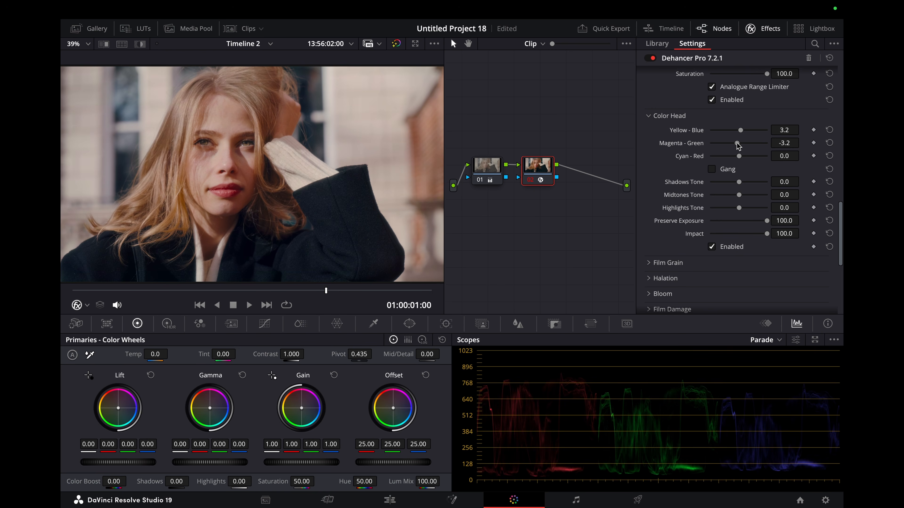
left_click_drag(739, 142, 741, 159)
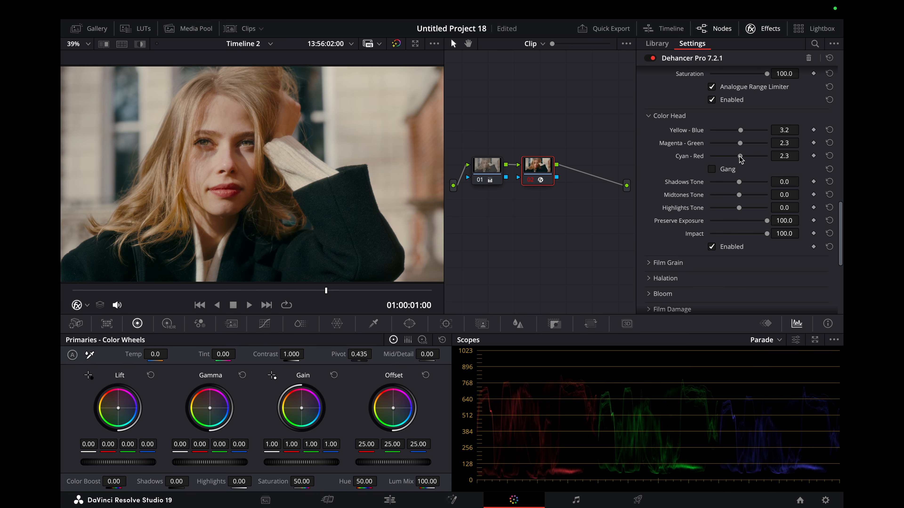
Set the Color Head's Shadows Tone to about -10.1, Midtones Tone 19.3 and Highlights Tone 10.1, and toggle the section off and on to compare
scroll(741, 160, "down", 2)
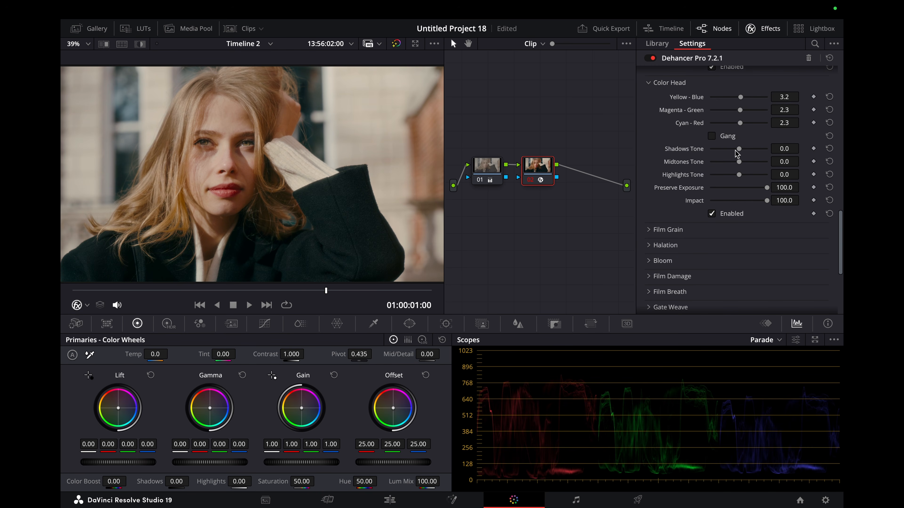
left_click_drag(738, 148, 736, 149)
left_click_drag(740, 162, 741, 175)
scroll(736, 215, "down", 1)
left_click(731, 210)
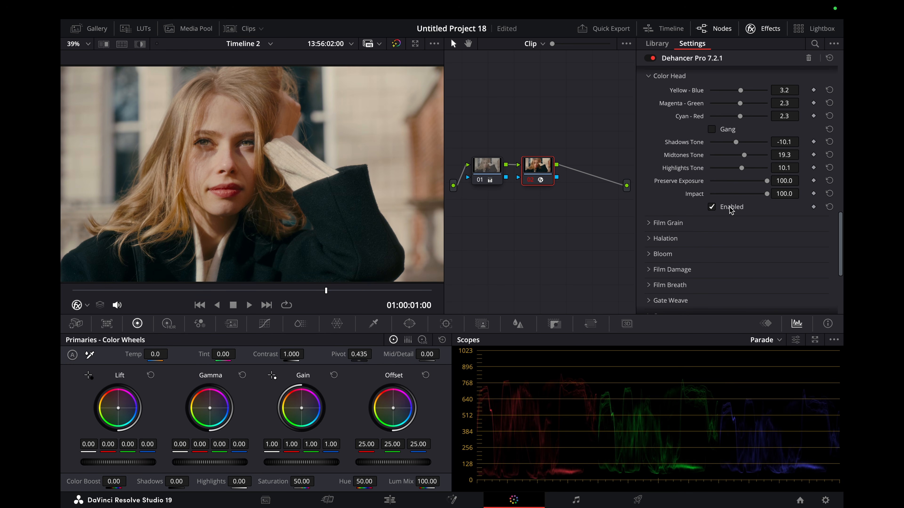
left_click(731, 210)
scroll(673, 212, "down", 5)
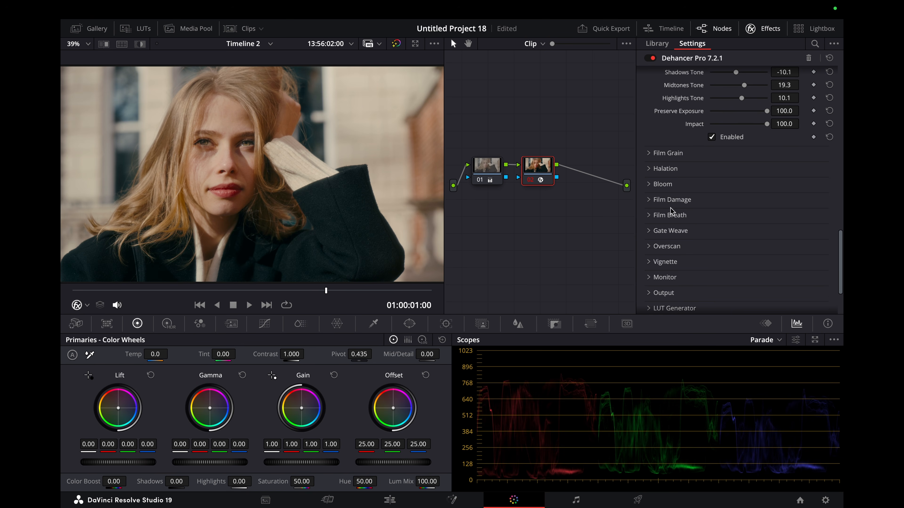
Enable Film Grain with the 35 mm ISO 50 profile and inspect the grain on the face and sleeve
left_click(708, 153)
scroll(709, 153, "down", 2)
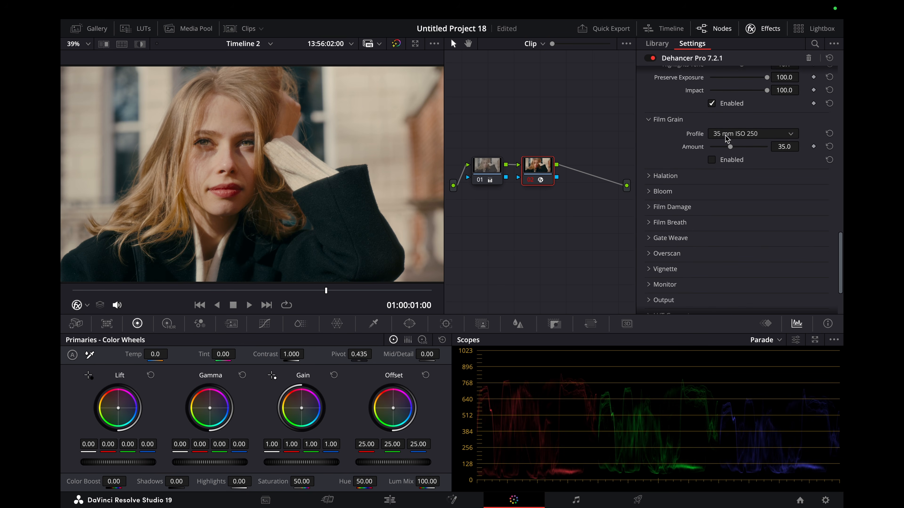
left_click(740, 135)
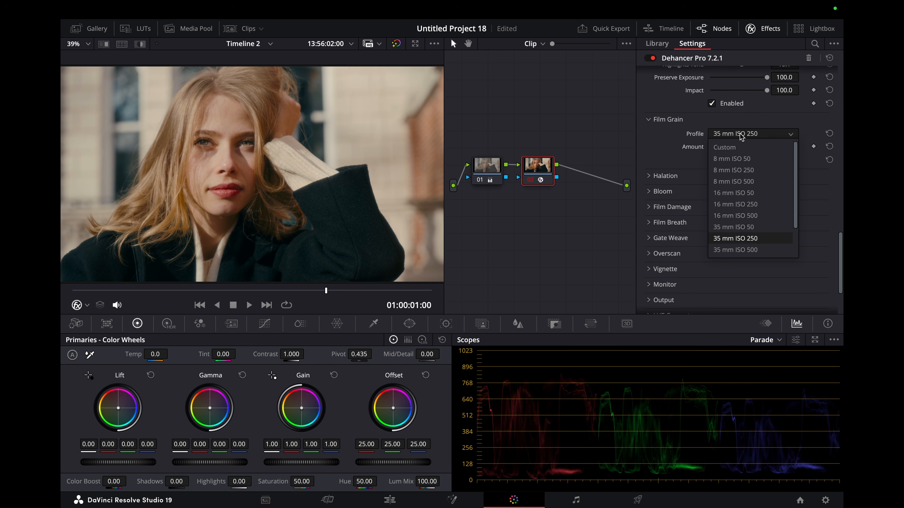
left_click(735, 228)
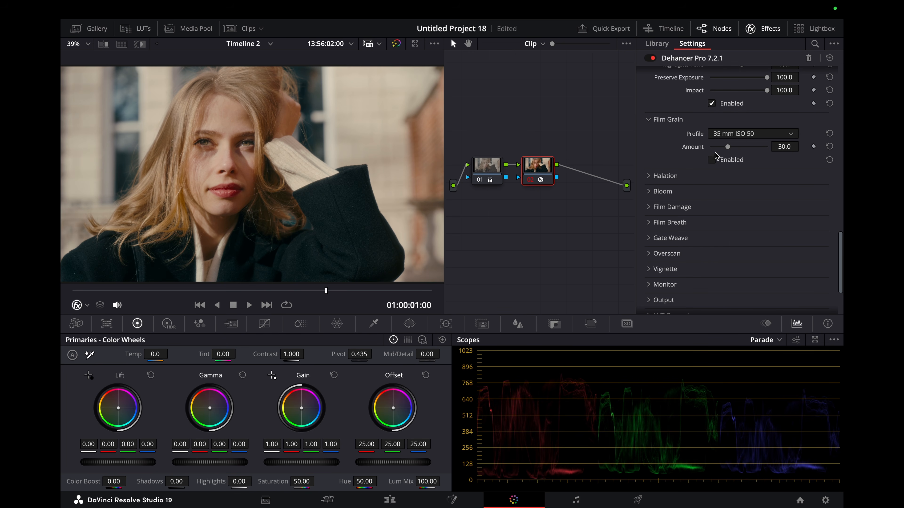
left_click(712, 160)
scroll(228, 159, "up", 6)
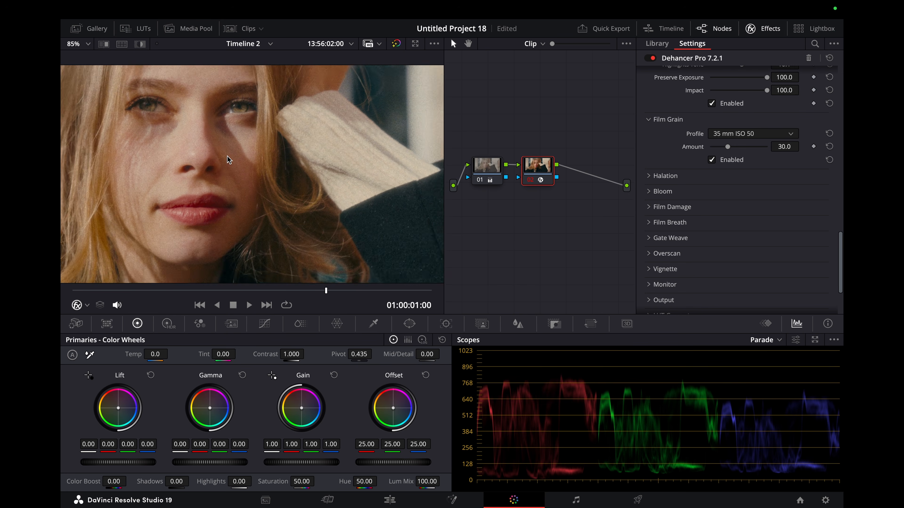
scroll(228, 160, "down", 3)
scroll(228, 160, "right", 3)
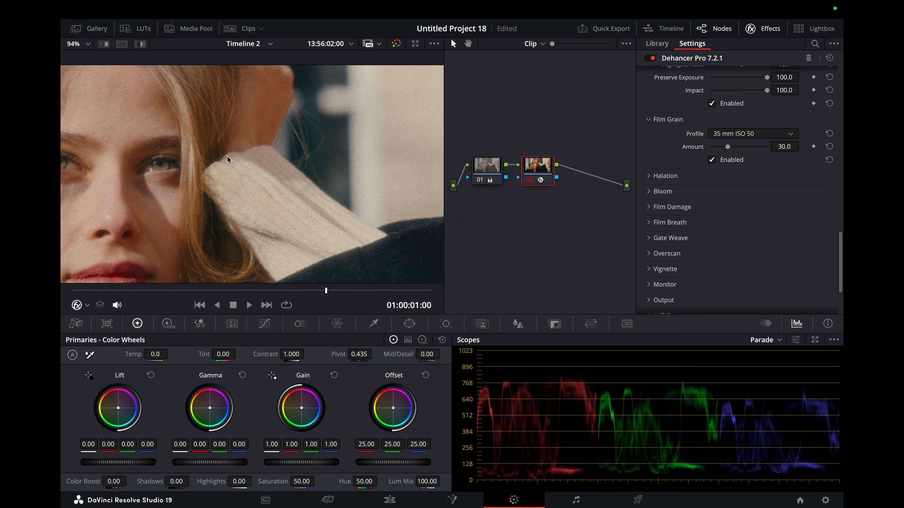
Lower the grain Amount to about 15.6 and then to 0, and toggle Film Grain to compare
left_click_drag(727, 147, 720, 147)
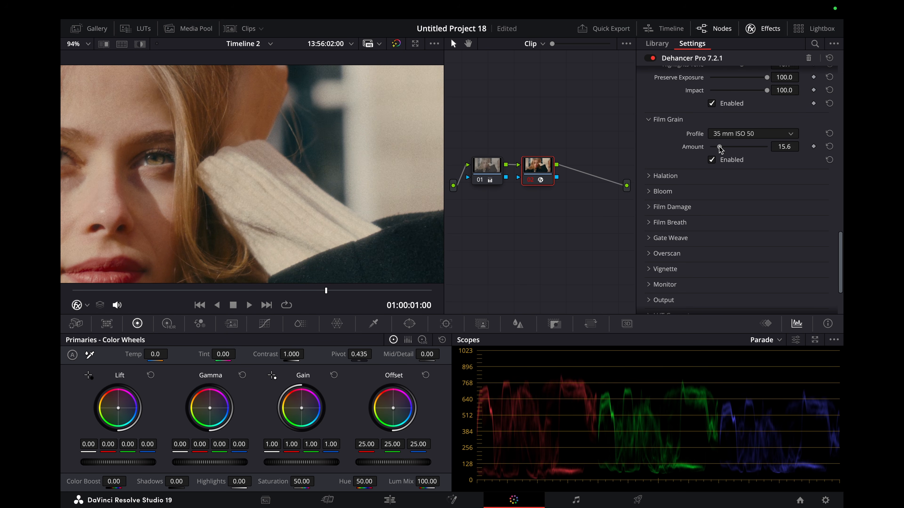
scroll(230, 207, "down", 2)
scroll(230, 206, "left", 3)
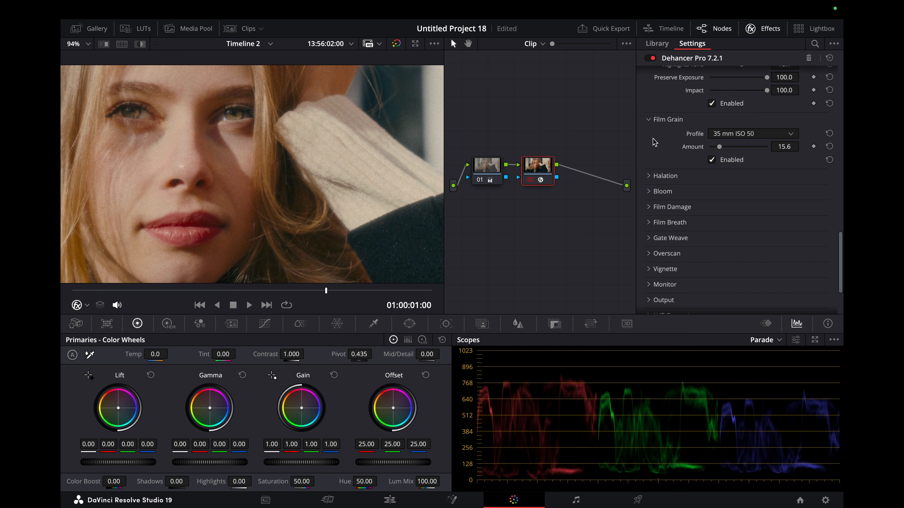
left_click_drag(718, 149, 705, 152)
scroll(256, 180, "up", 5)
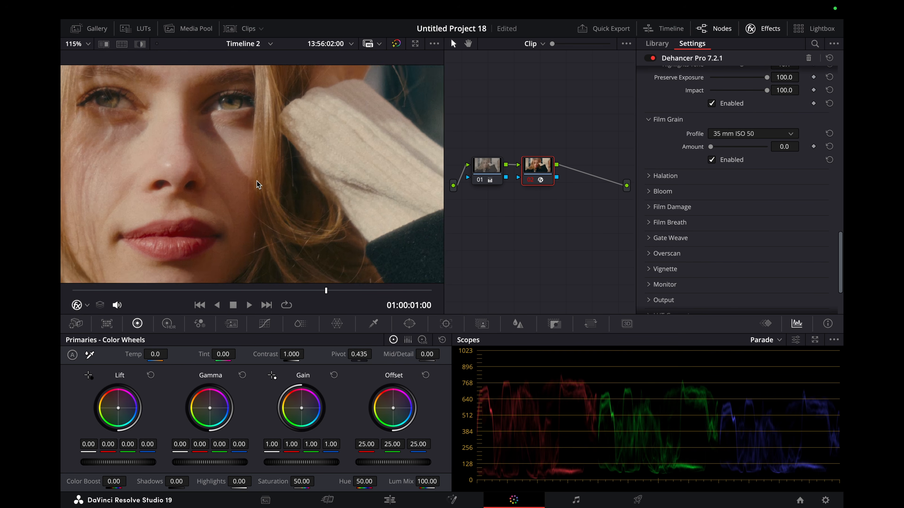
left_click(712, 160)
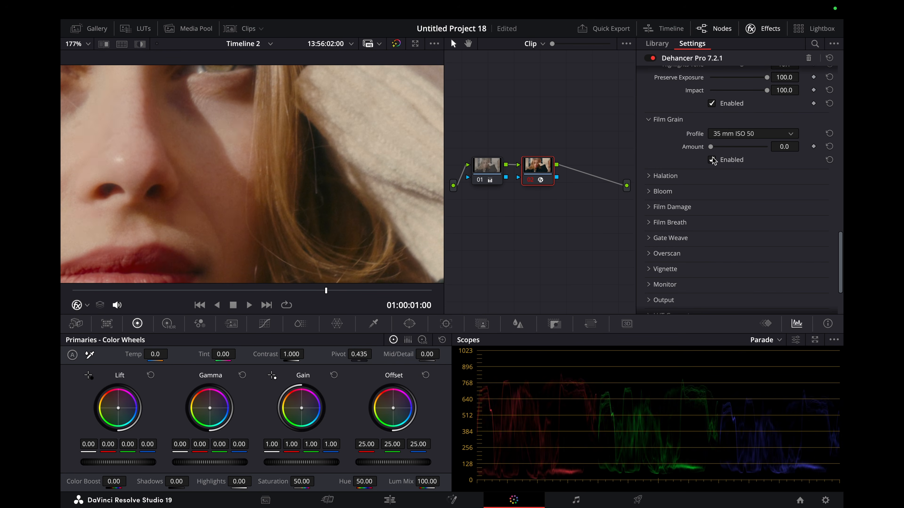
left_click(712, 160)
left_click(712, 160)
scroll(273, 196, "down", 5)
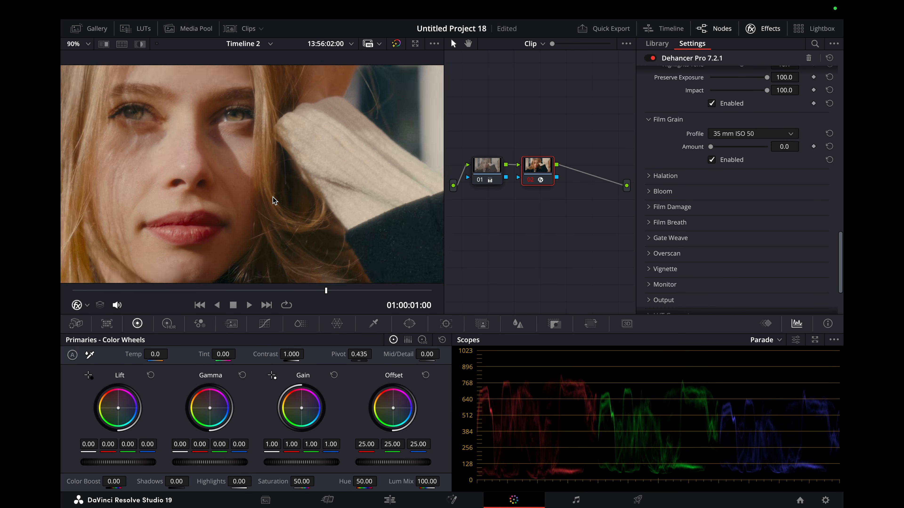
Switch Film Grain to the Custom profile with Size about 8.33, Amount about 6.4 and Film Resolution about 80.8
left_click(739, 135)
left_click(736, 148)
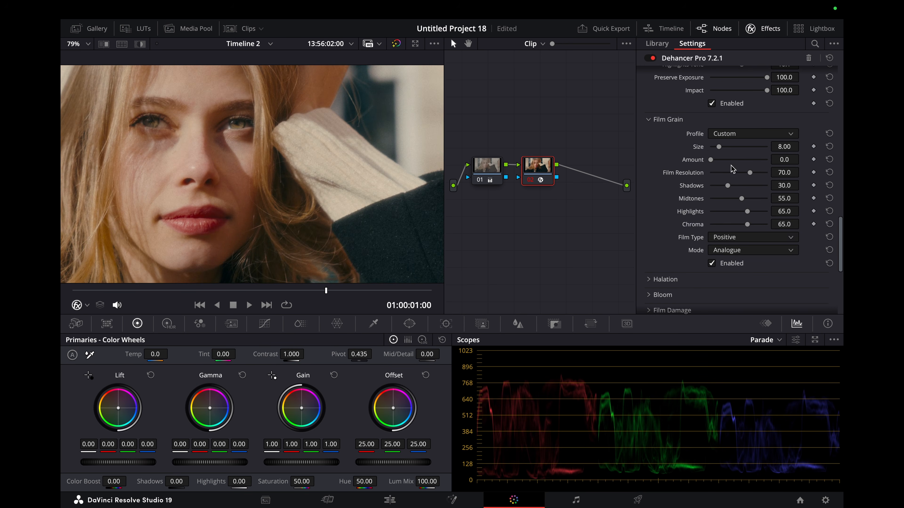
scroll(261, 175, "up", 2)
scroll(261, 175, "up", 2)
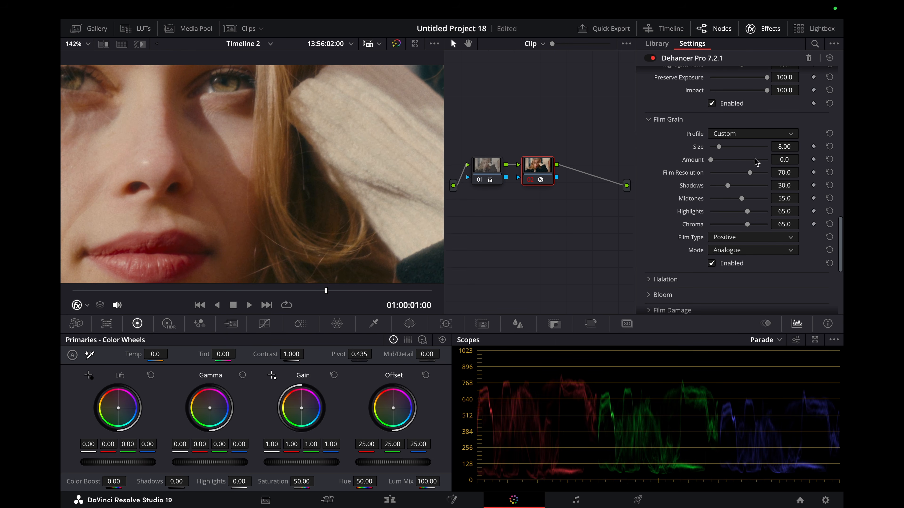
left_click_drag(750, 173, 756, 174)
left_click_drag(716, 147, 719, 148)
key("shift+z")
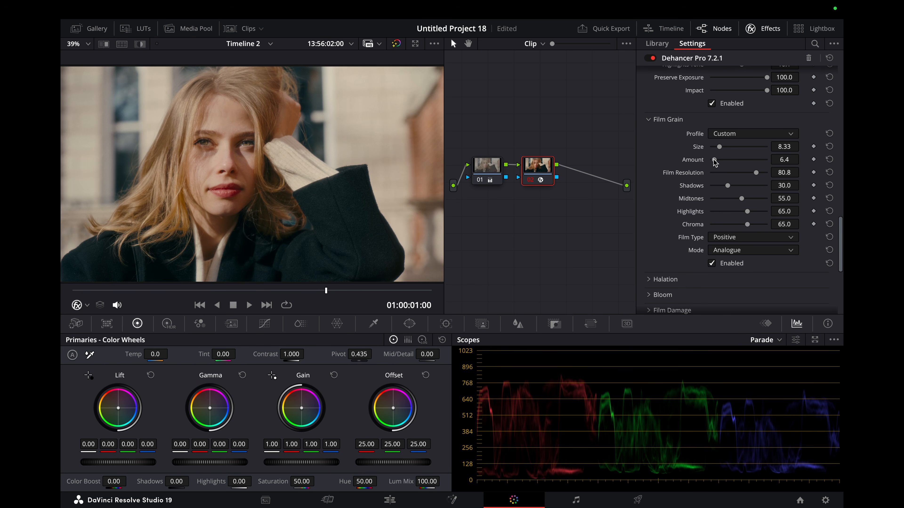
Enable Halation with the 35 mm / Super 35 profile, toggling it off and on to compare
left_click(710, 120)
left_click(710, 135)
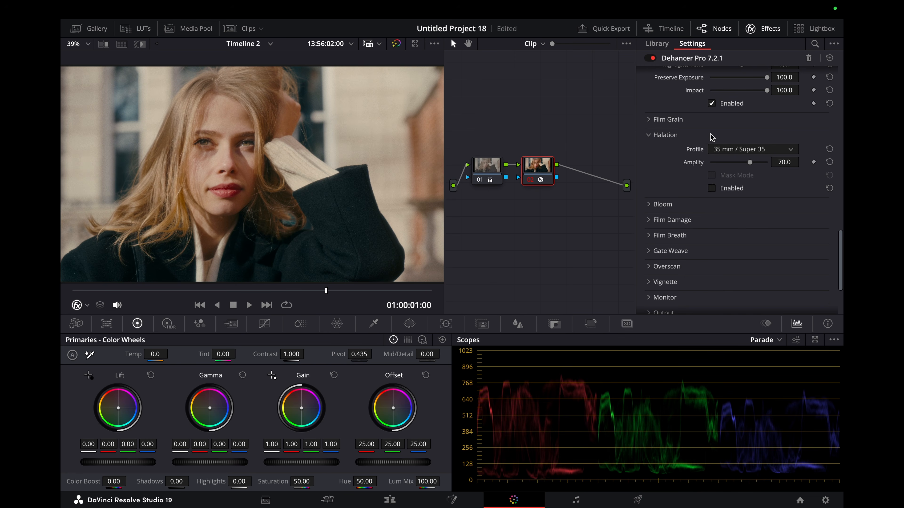
left_click(712, 188)
left_click(712, 188)
left_click(712, 188)
left_click(712, 189)
left_click(712, 188)
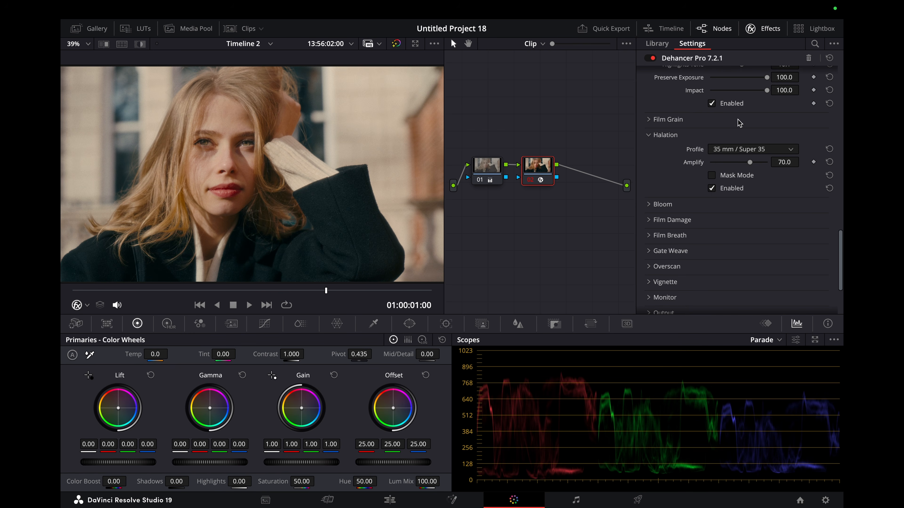
Switch Halation to the Custom profile with Background Gain 55.0, Global Diffusion about 23.9, Amplify about 40.3 and Hue about 32.1
left_click(735, 150)
left_click(735, 163)
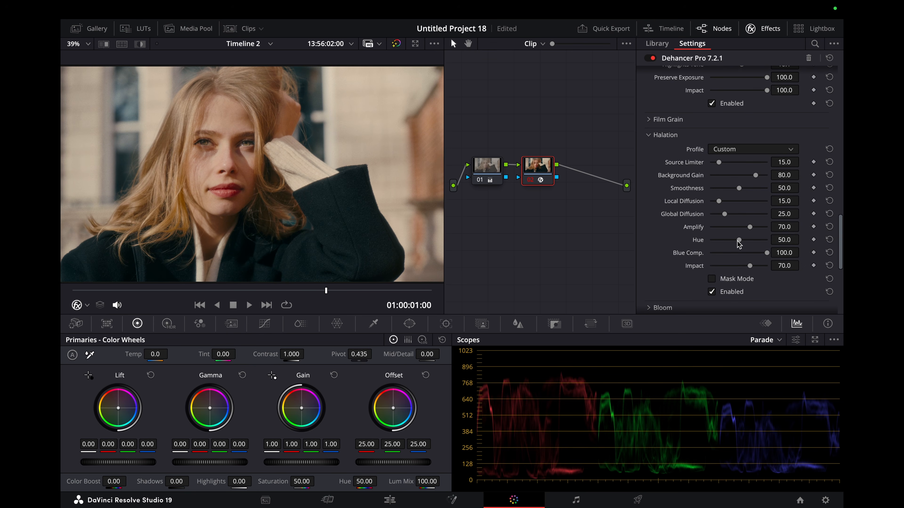
mouse_move(739, 243)
left_mouse_down()
mouse_move(729, 242)
mouse_move(734, 230)
left_mouse_up()
left_click_drag(753, 177, 741, 177)
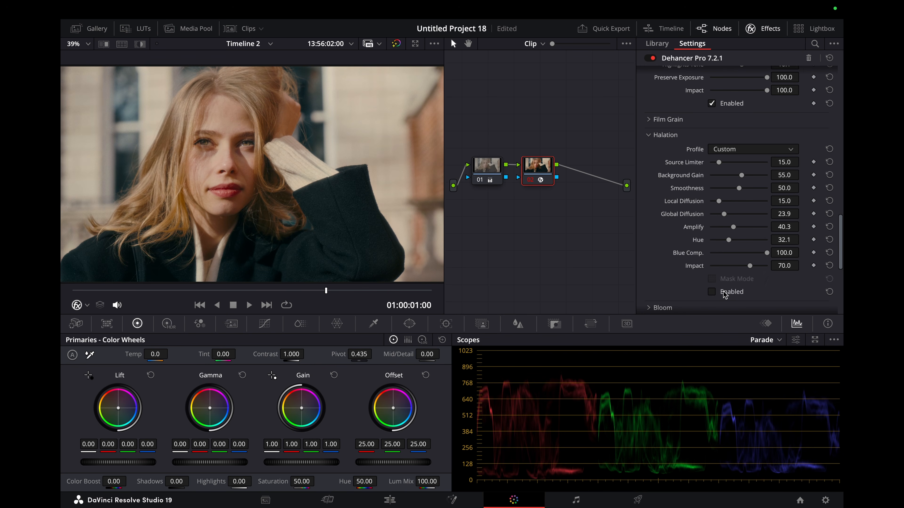
left_click(703, 138)
left_click(704, 137)
left_click(704, 138)
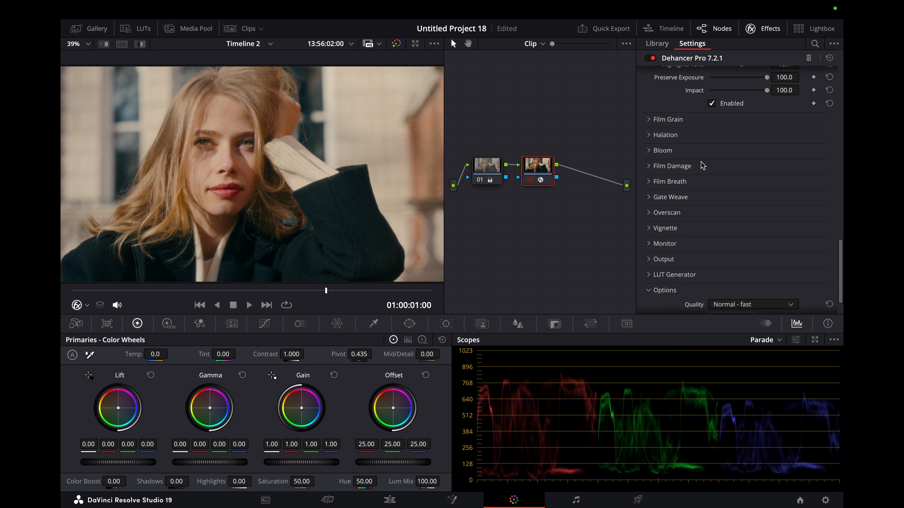
Enable Bloom with the 35 mm / Super 35 profile and toggle it to compare the eye and sleeve up close
left_click(700, 150)
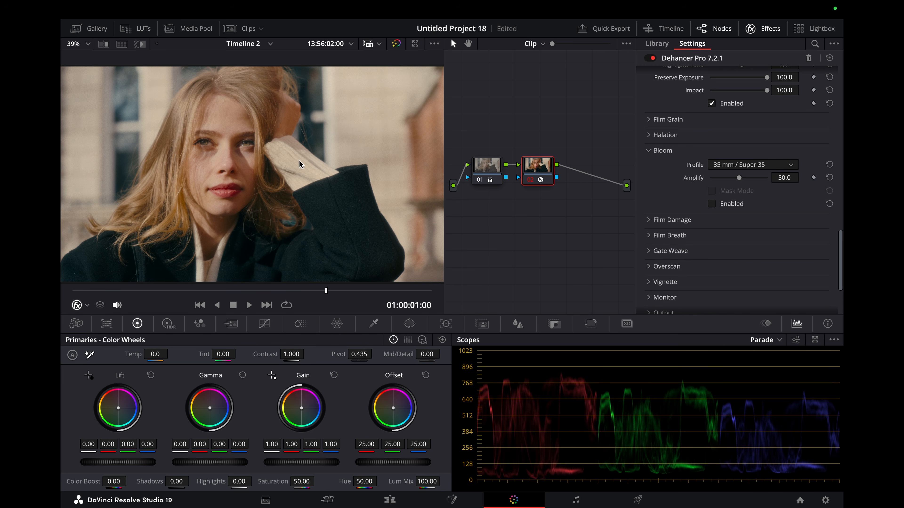
scroll(334, 182, "up", 5)
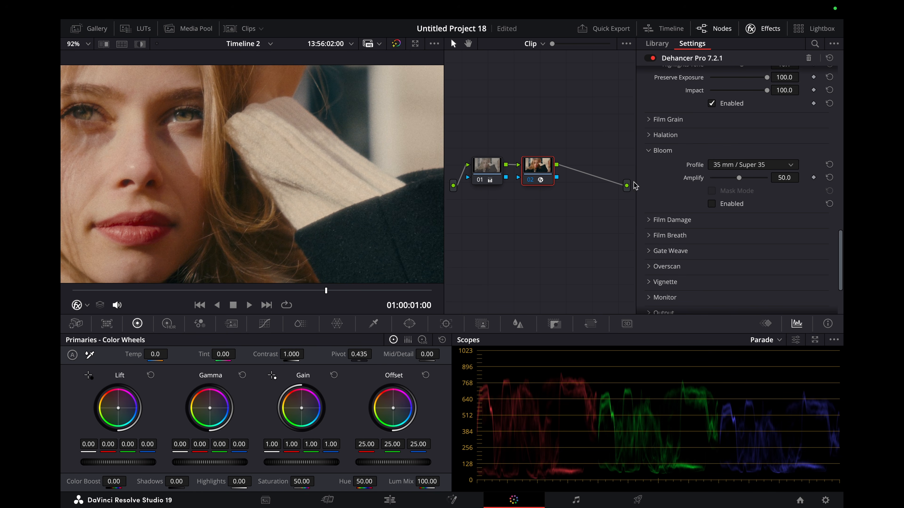
left_click(712, 204)
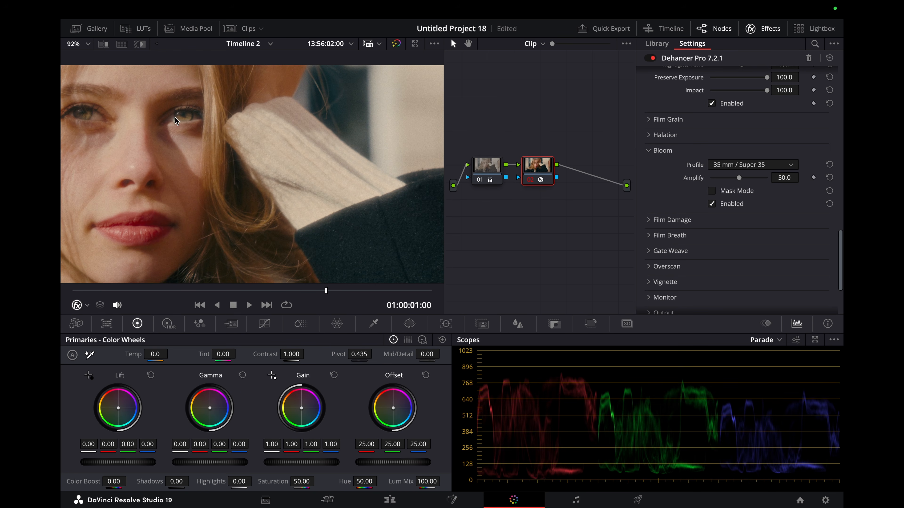
scroll(185, 121, "up", 5)
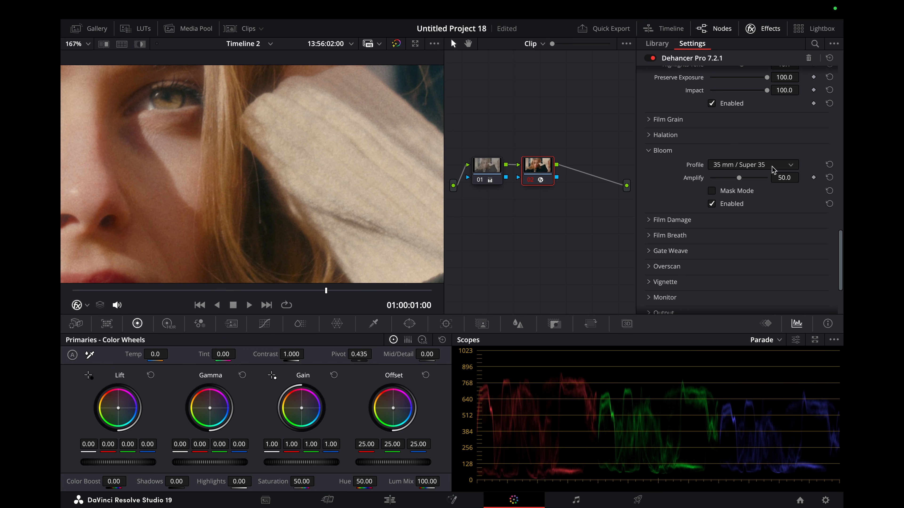
left_click(715, 204)
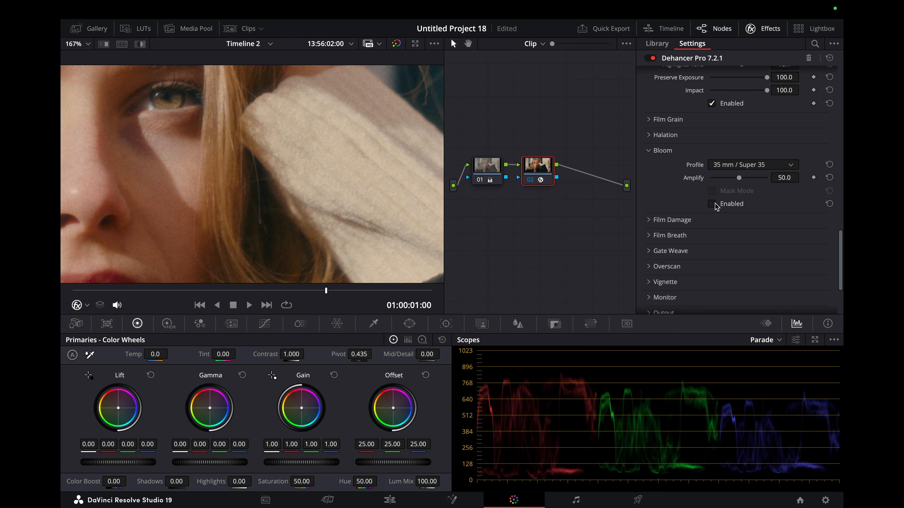
left_click(715, 204)
left_click(715, 204)
left_click(716, 205)
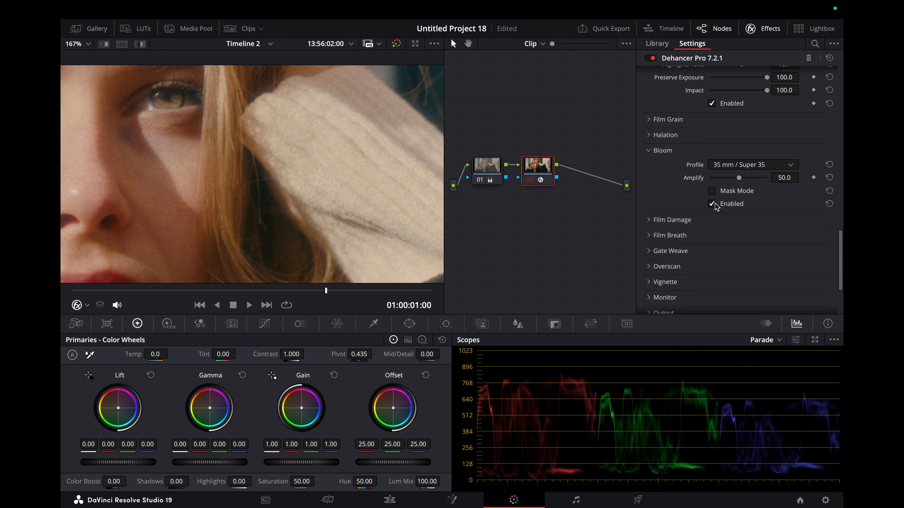
Switch Bloom to the Custom profile with Highlights about 60.5, Details 15.6, Diffusion 26.6 and Amplify 40.3, and compare it off and on
left_click(715, 167)
left_click(722, 178)
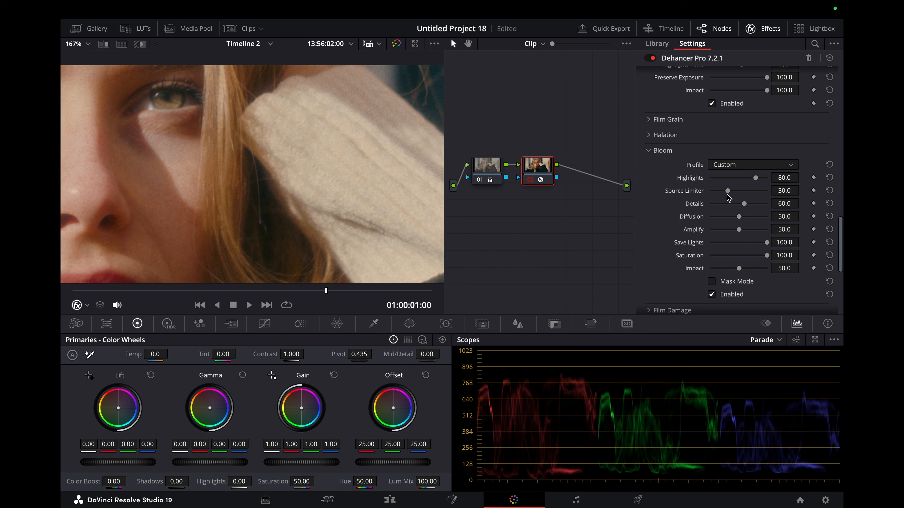
left_click_drag(745, 204, 719, 218)
left_click_drag(755, 178, 745, 179)
left_click_drag(740, 230, 734, 230)
key("shift+z")
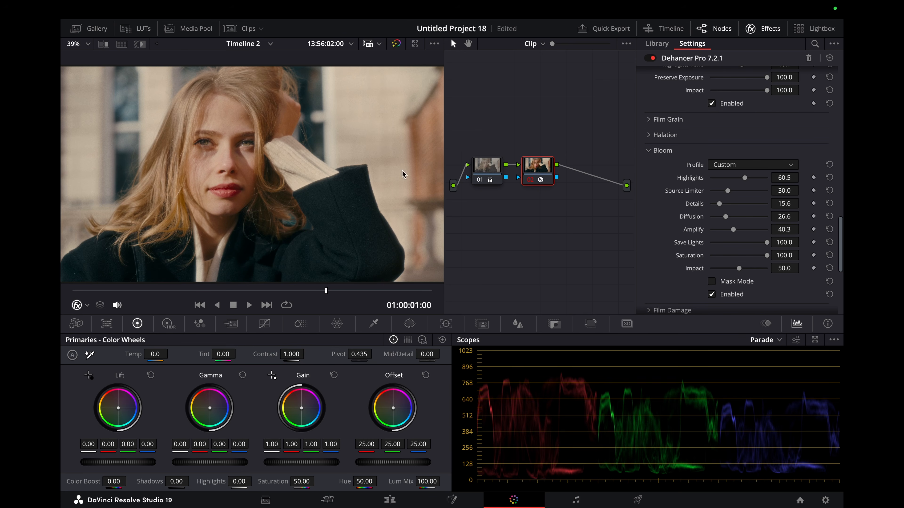
left_click(712, 294)
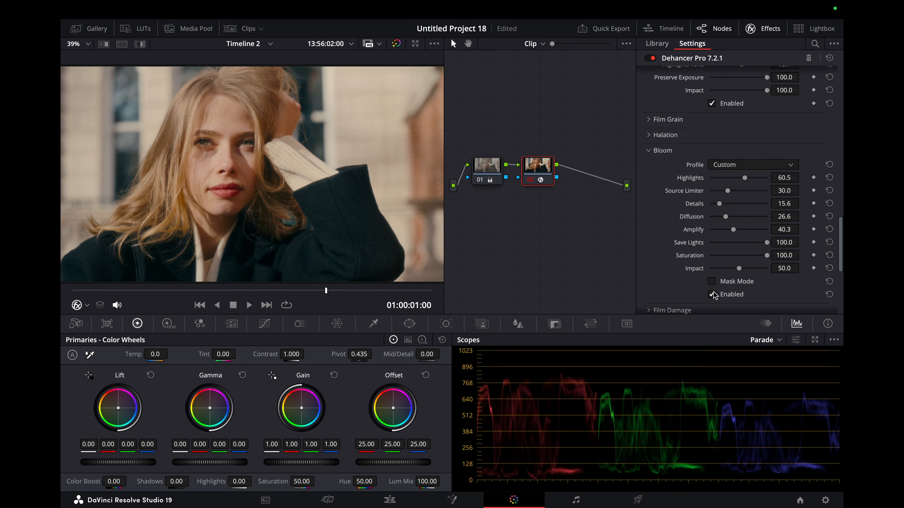
left_click(681, 151)
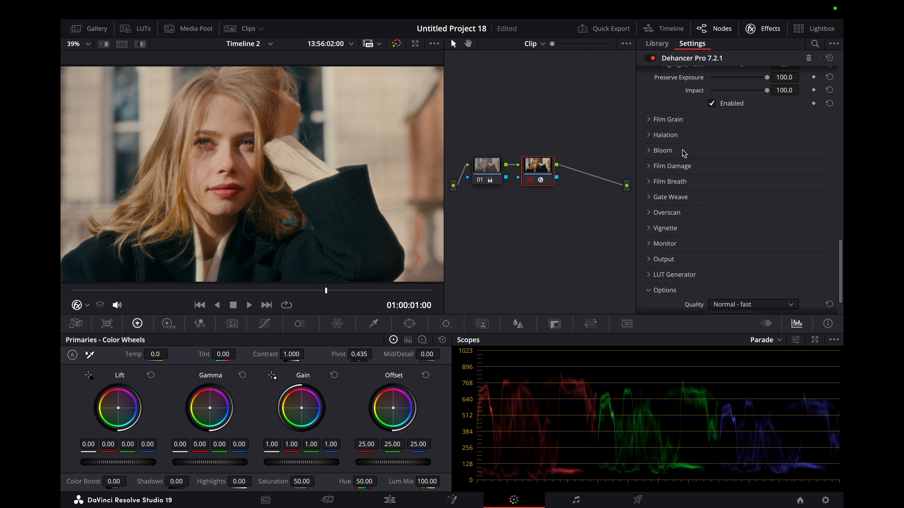
Try Film Damage with the 8 mm / Super 8 profile and a Total Amount of about -19.7
left_click(700, 164)
scroll(713, 185, "down", 1)
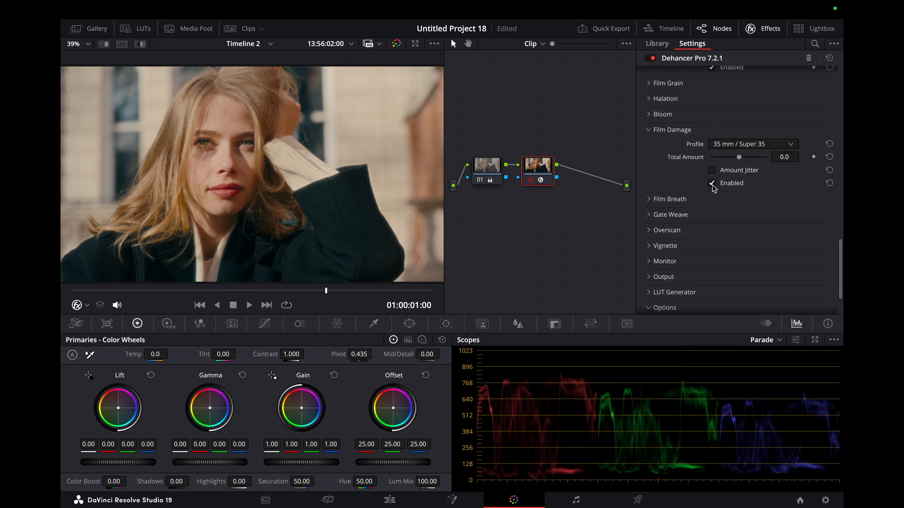
left_click(724, 146)
left_click(726, 169)
mouse_move(738, 158)
left_mouse_down()
mouse_move(718, 158)
mouse_move(745, 158)
mouse_move(728, 161)
left_mouse_up()
Try the Custom Film Damage profile with Hairs Amount 70 and Scratches Amount 79
left_click(727, 149)
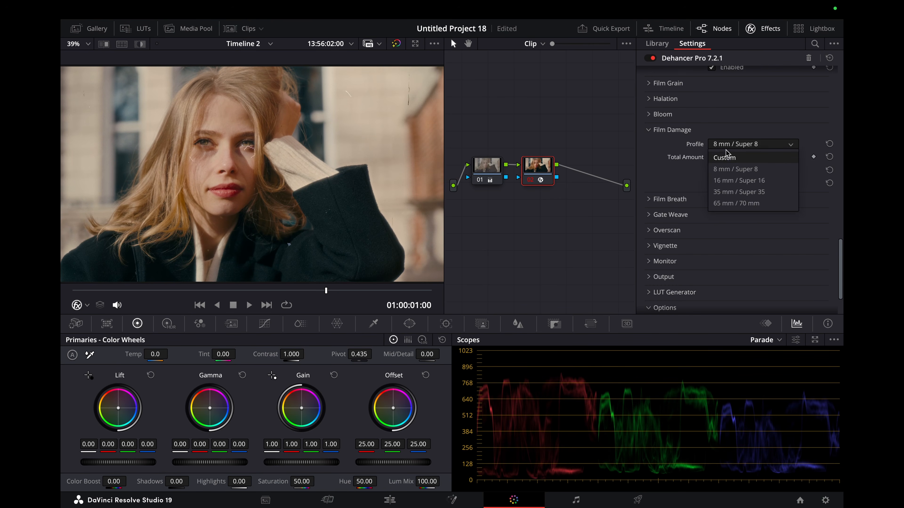
left_click(729, 157)
scroll(724, 194, "down", 3)
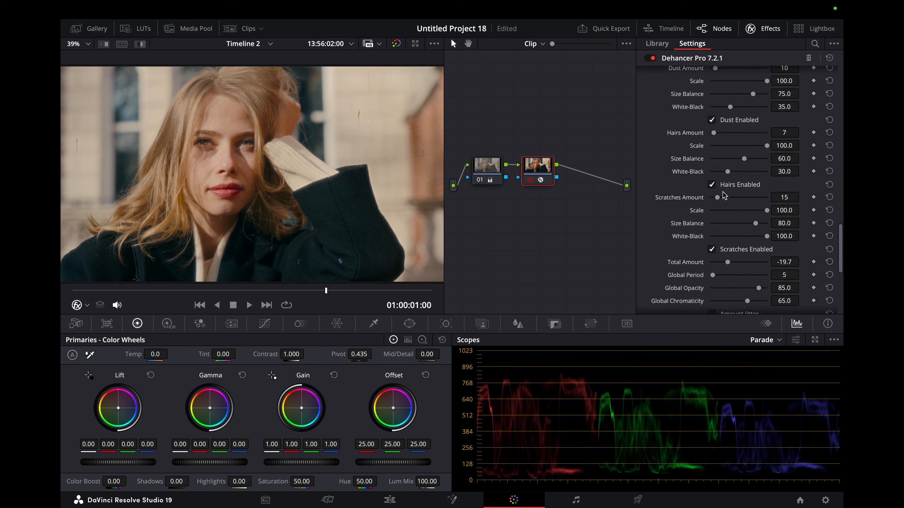
scroll(725, 194, "down", 5)
scroll(724, 191, "up", 4)
left_click_drag(717, 189, 745, 190)
left_click_drag(714, 125, 741, 125)
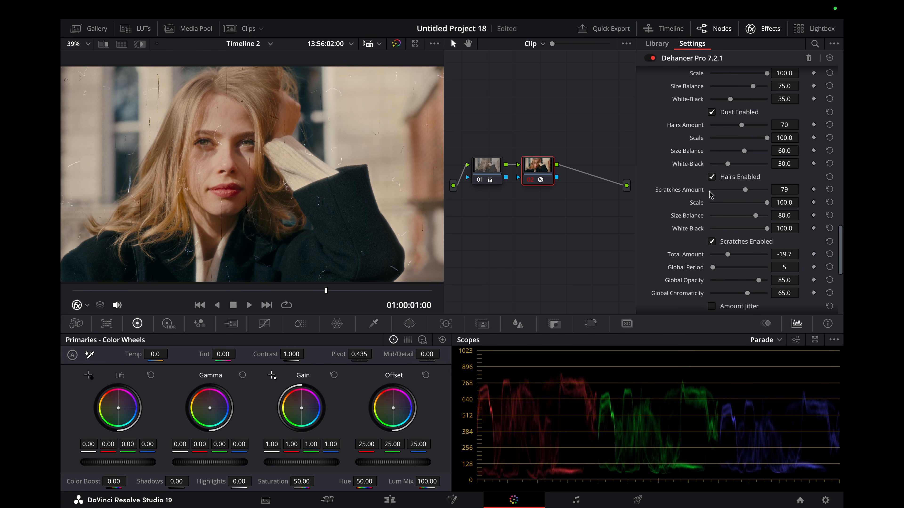
scroll(710, 199, "down", 2)
scroll(705, 193, "up", 5)
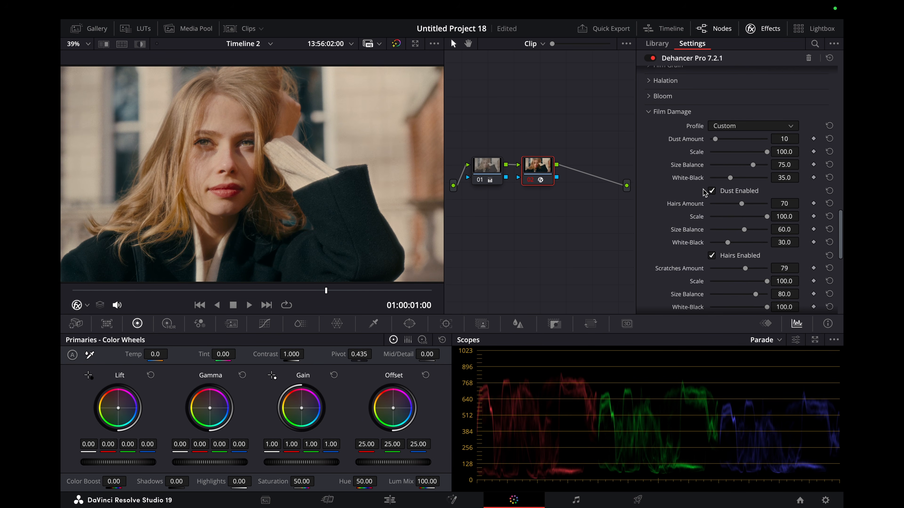
Collapse Film Damage and open the Film Breath and Gate Weave settings
left_click(699, 110)
left_click(693, 143)
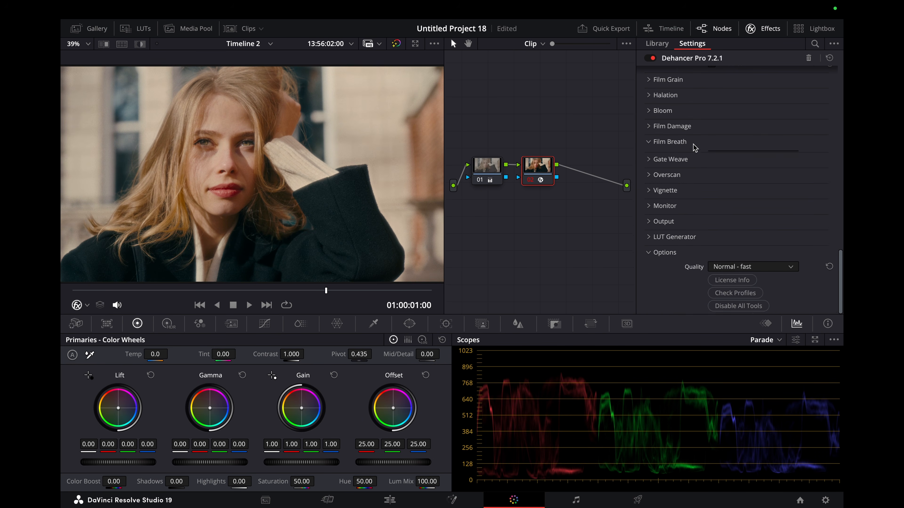
left_click(692, 199)
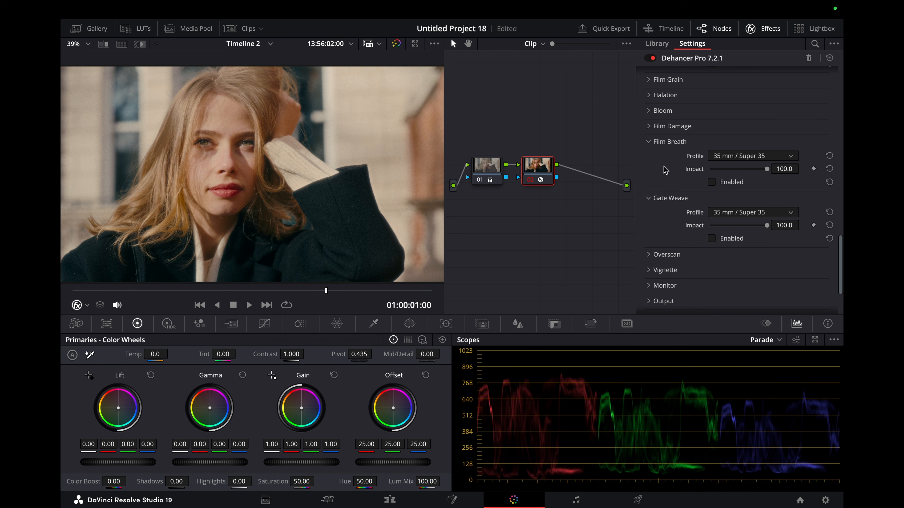
Collapse Film Breath and Gate Weave, and enable Overscan with the Super 35mm 1.37:1 gate
left_click(689, 142)
left_click(689, 158)
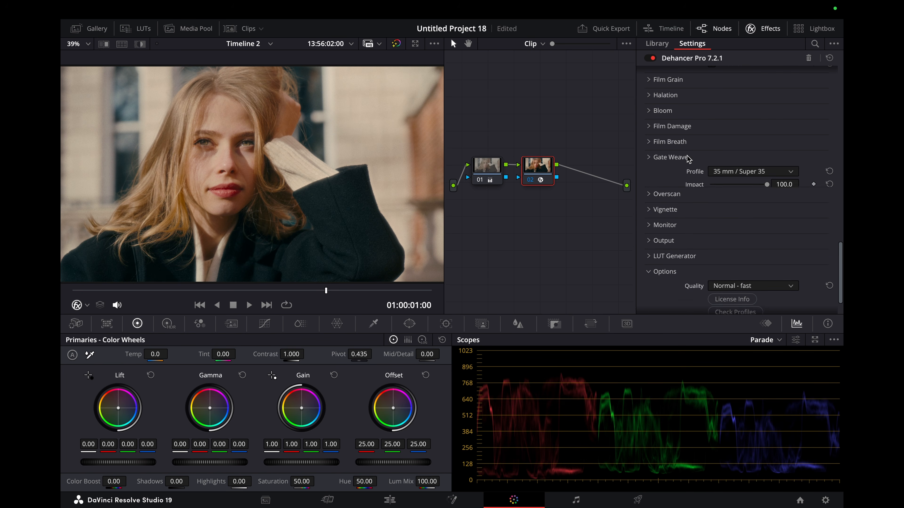
left_click(687, 173)
scroll(728, 179, "down", 2)
scroll(727, 180, "down", 1)
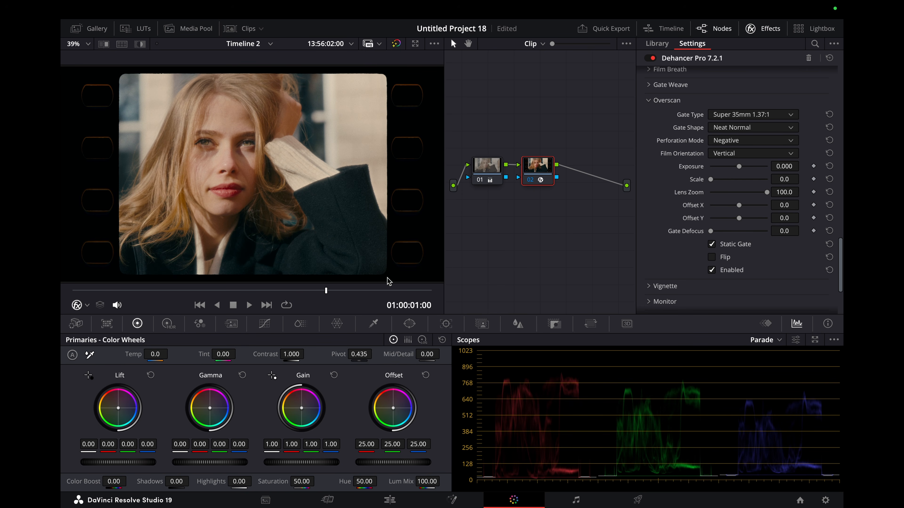
mouse_move(738, 167)
left_mouse_down()
mouse_move(729, 168)
mouse_move(755, 169)
mouse_move(730, 169)
mouse_move(741, 170)
left_mouse_up()
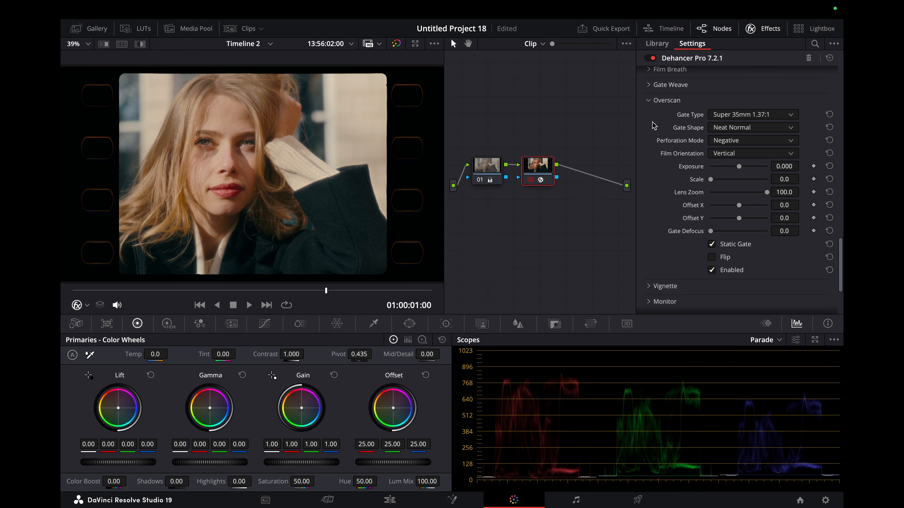
Try Overscan with the Super 8mm 1.33:1 gate, Neat Sharp and Neat Normal shapes and Positive perforation, and disable it
left_click(760, 116)
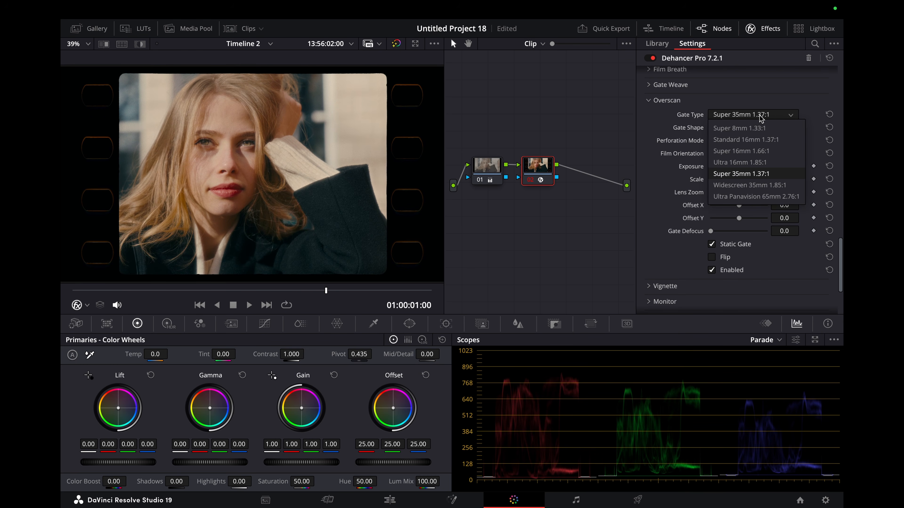
left_click(761, 128)
left_click(751, 127)
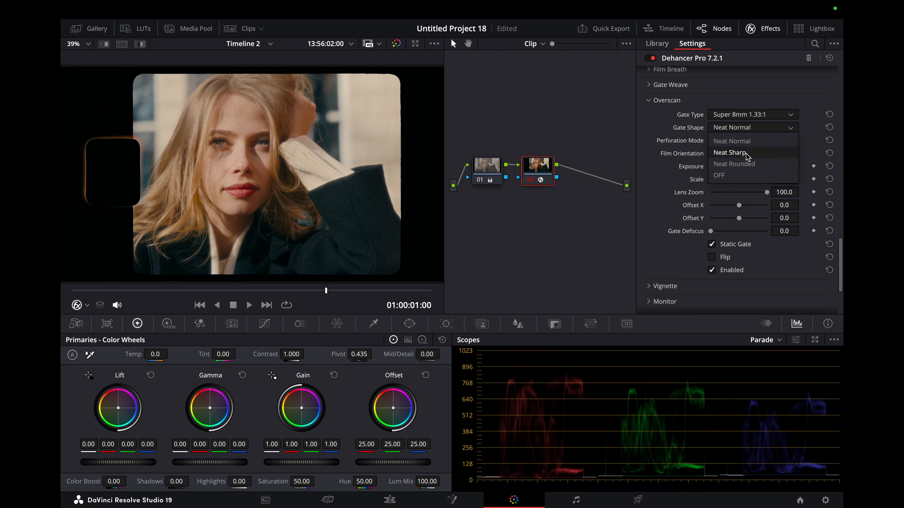
left_click(746, 153)
left_click(748, 127)
left_click(746, 141)
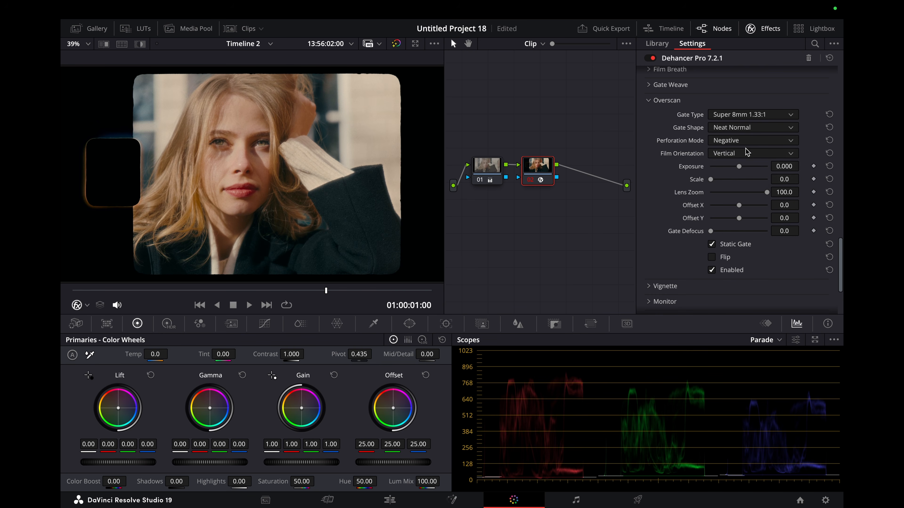
left_click(745, 144)
left_click(746, 165)
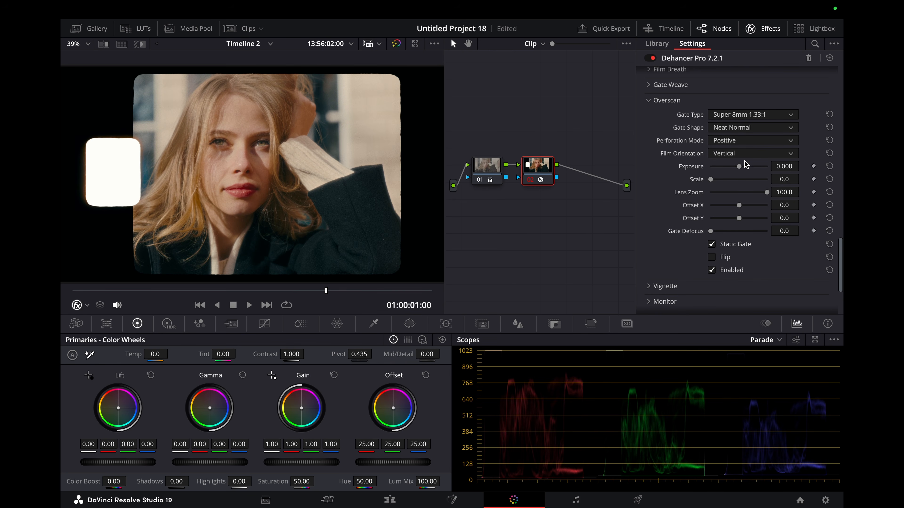
left_click(712, 270)
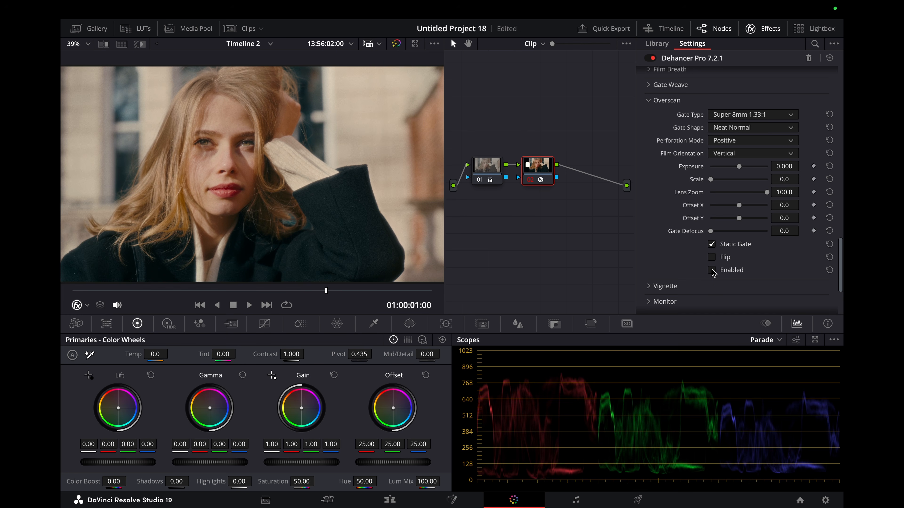
left_click(687, 99)
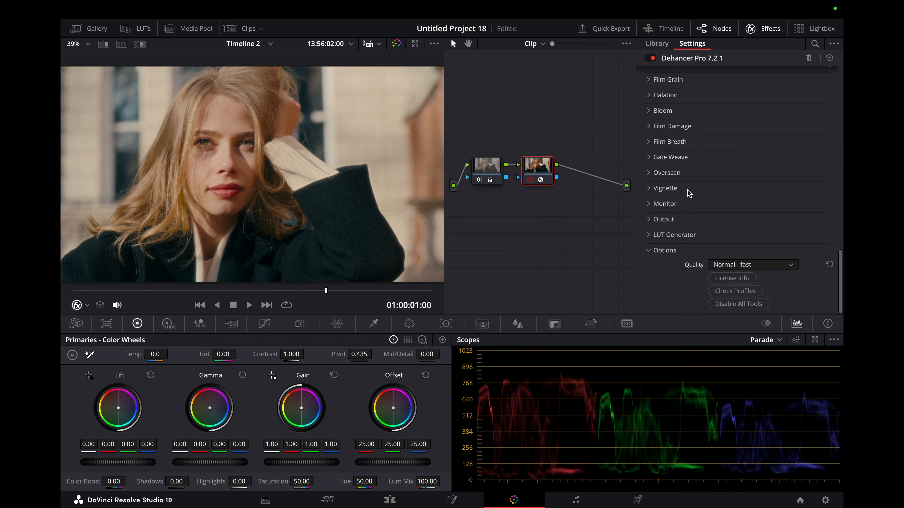
Enable Vignette and use Mask Mode to set its Size to 89.0 and Aspect Ratio to 6.4
left_click(689, 193)
scroll(701, 228, "down", 2)
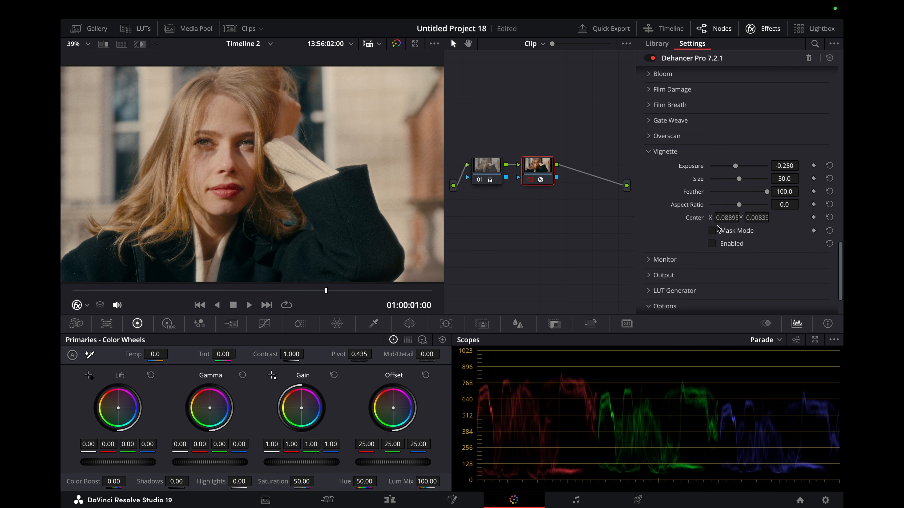
left_click(713, 245)
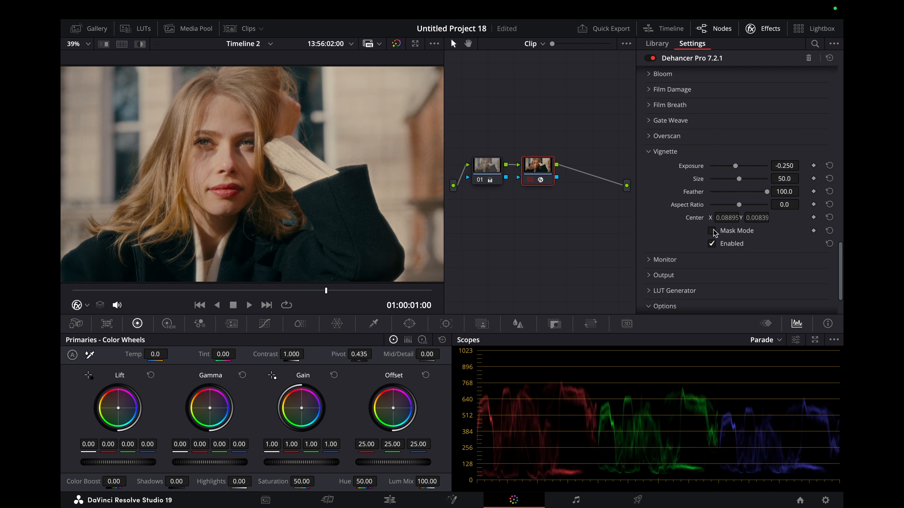
left_click(713, 232)
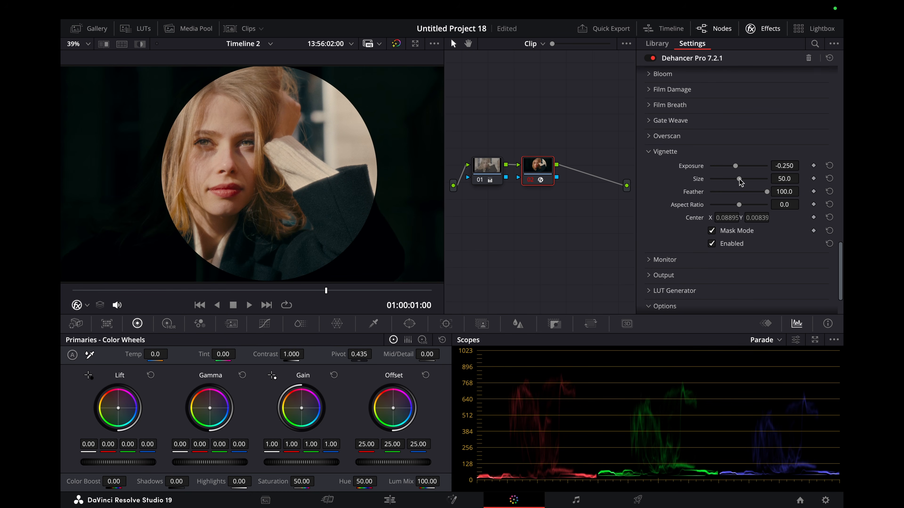
left_click_drag(739, 179, 760, 179)
left_click(712, 231)
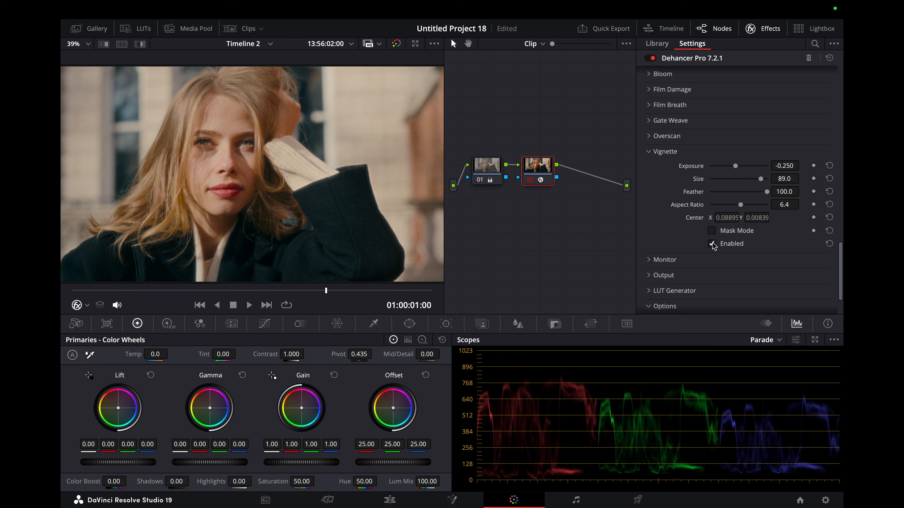
Compare the image with the vignette off and on, and set the vignette's Exposure to about 0.092
left_click(712, 243)
left_click(712, 244)
left_click(712, 244)
left_click(712, 243)
left_click_drag(735, 166, 741, 168)
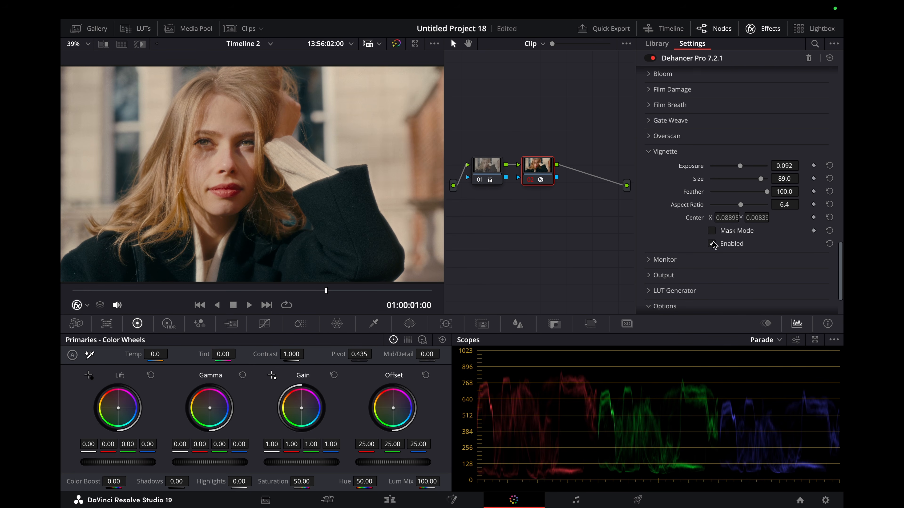
left_click(692, 151)
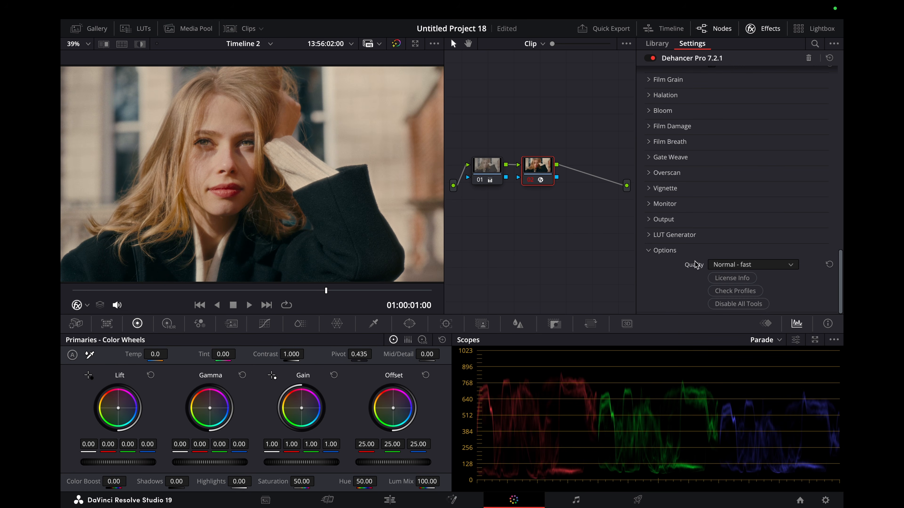
Set the LUT Generator's LUT size to Normal (33x33x33) and collapse the section
left_click(706, 237)
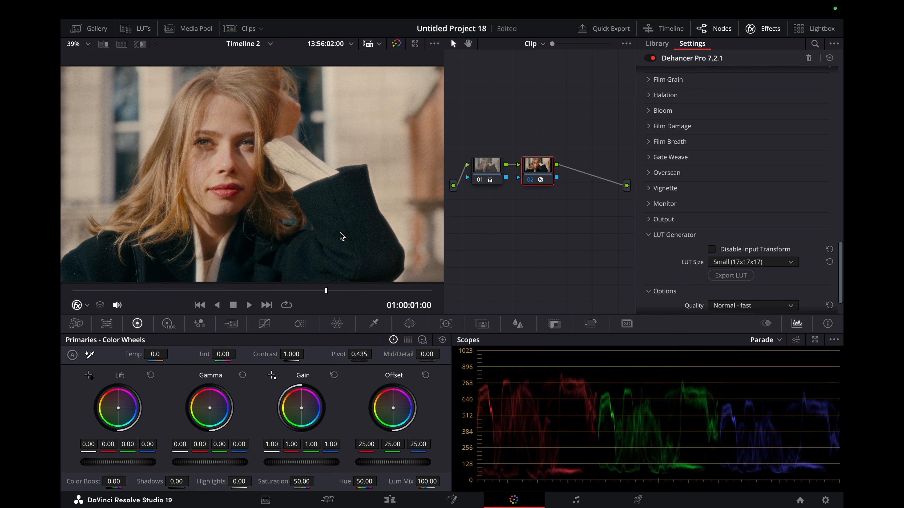
left_click(724, 264)
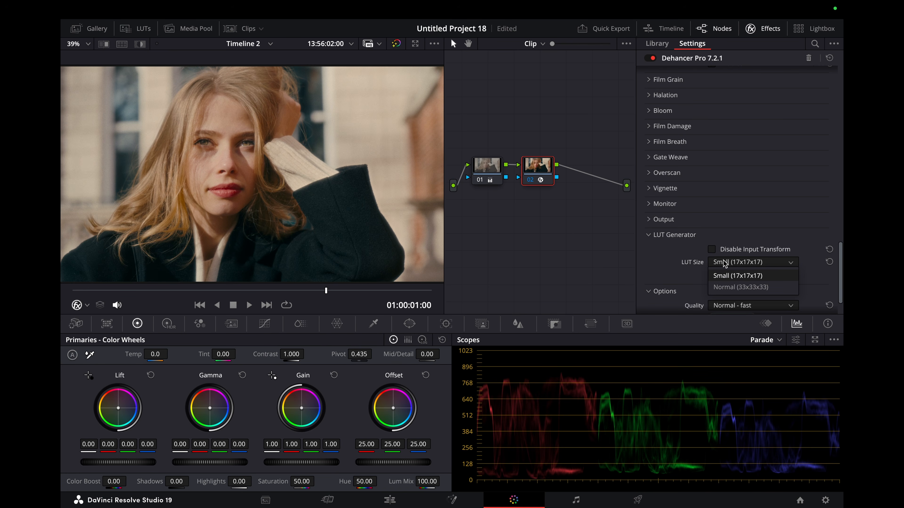
left_click(724, 287)
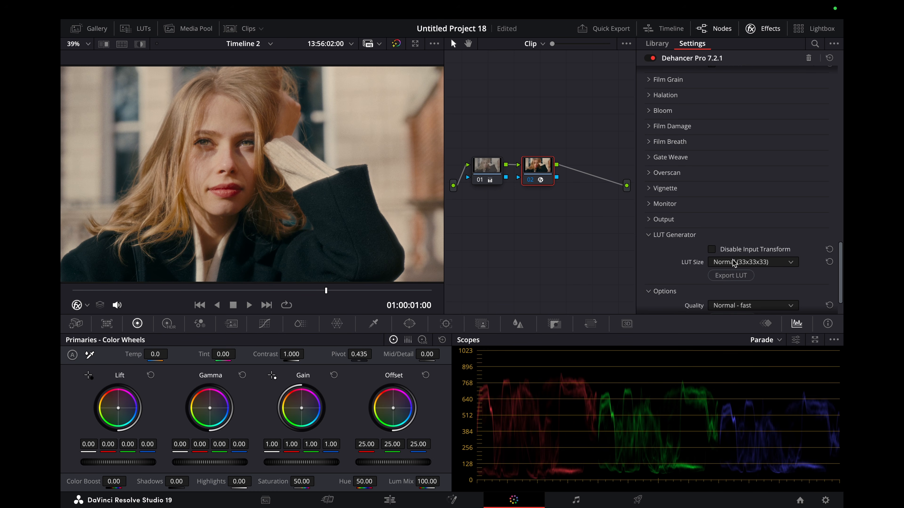
left_click(718, 239)
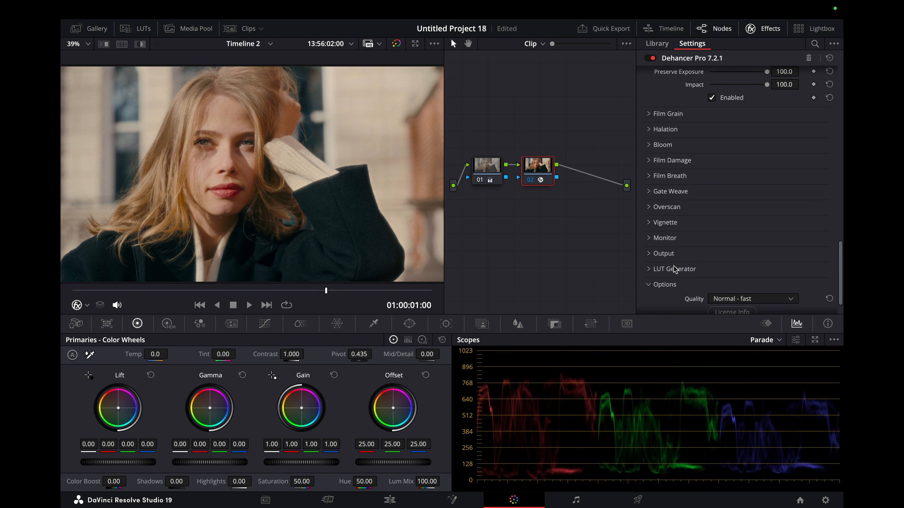
Select the snowy mountain clip 20241204_C4199.MP4 in the edit timeline, return to color grading and enable its Dehancer node
scroll(681, 127, "up", 5)
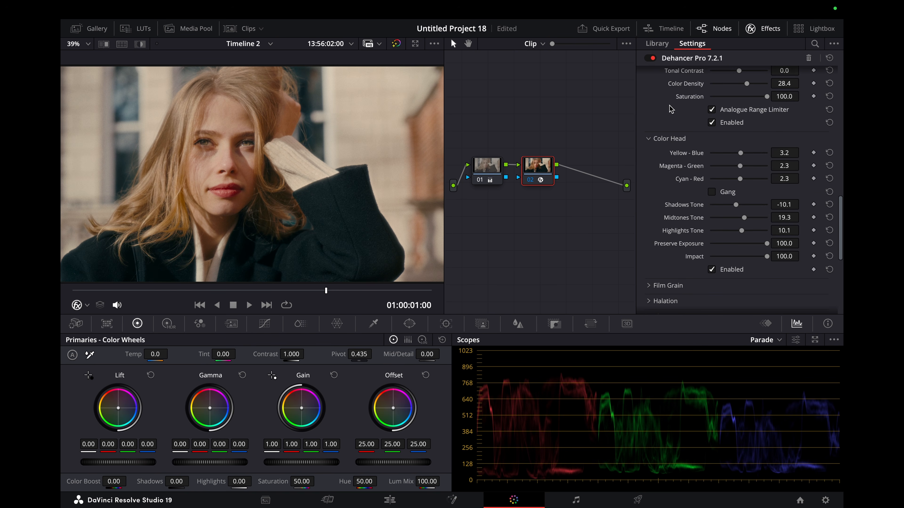
scroll(670, 108, "up", 10)
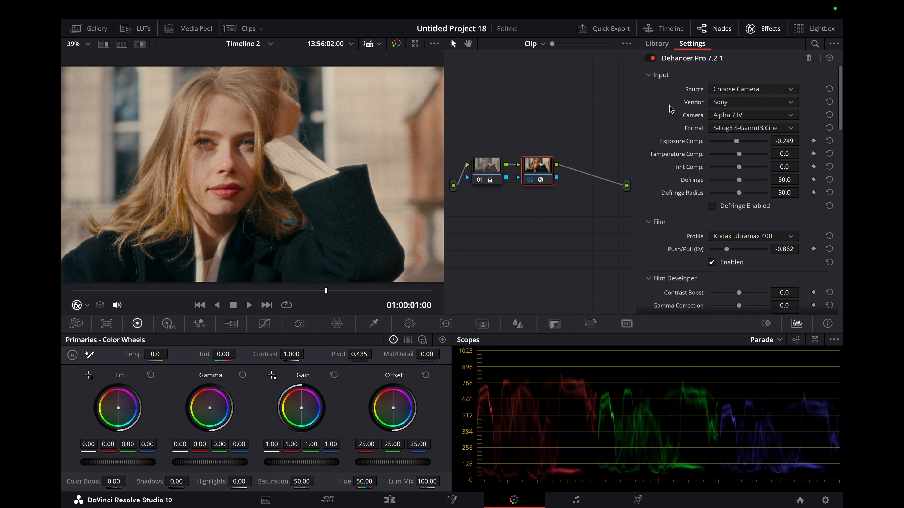
scroll(669, 105, "down", 15)
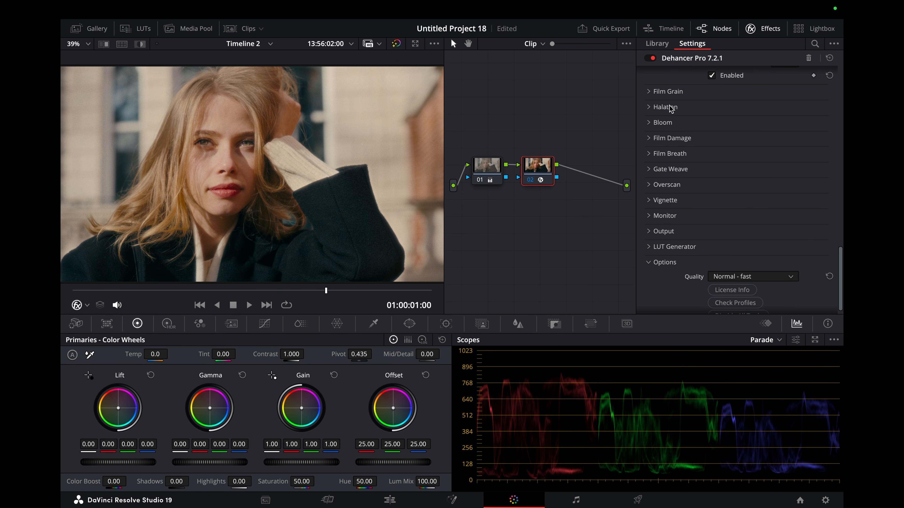
left_click(390, 500)
left_click(281, 396)
left_click(298, 433)
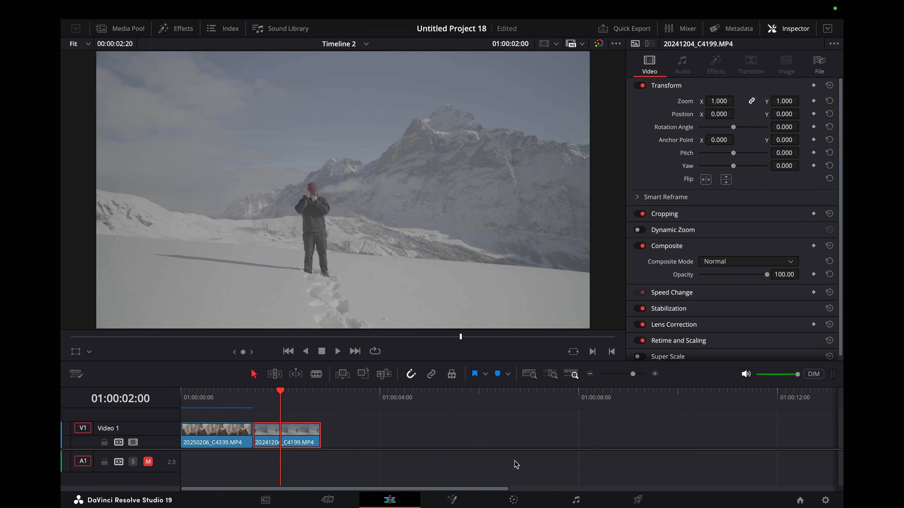
left_click(514, 500)
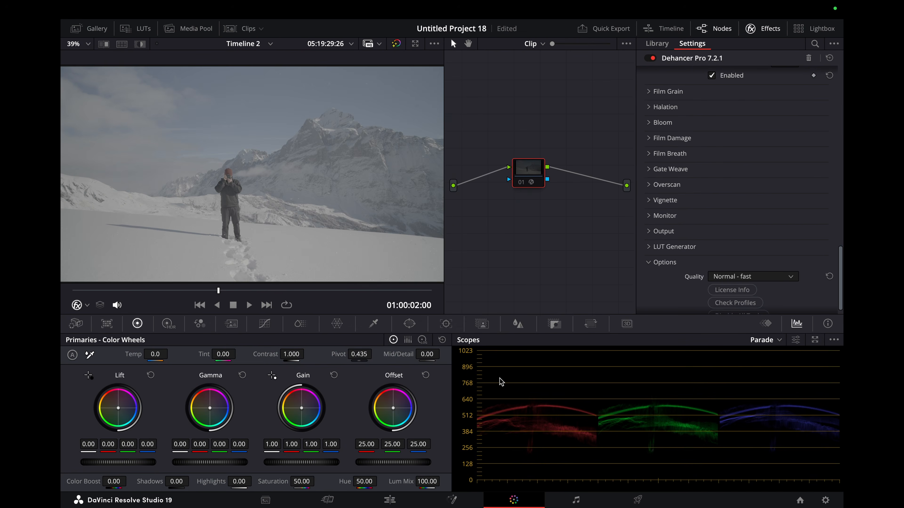
left_click(522, 185)
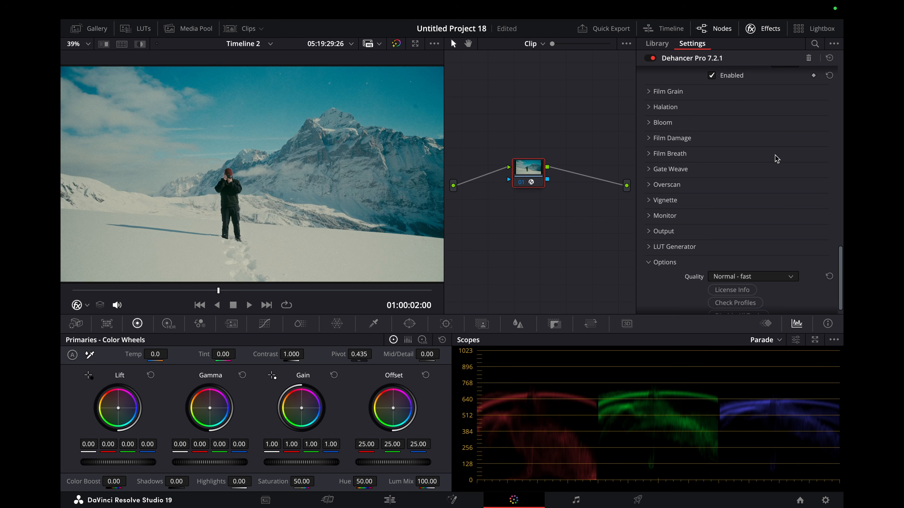
Review the mountain clip's Dehancer settings from Input down to Print, including the available print profiles
scroll(777, 158, "up", 20)
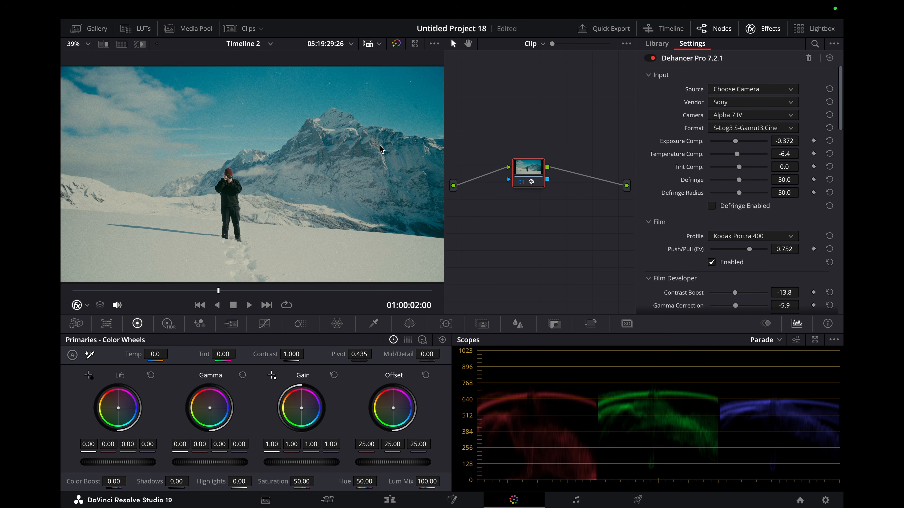
left_click_drag(533, 169, 542, 174)
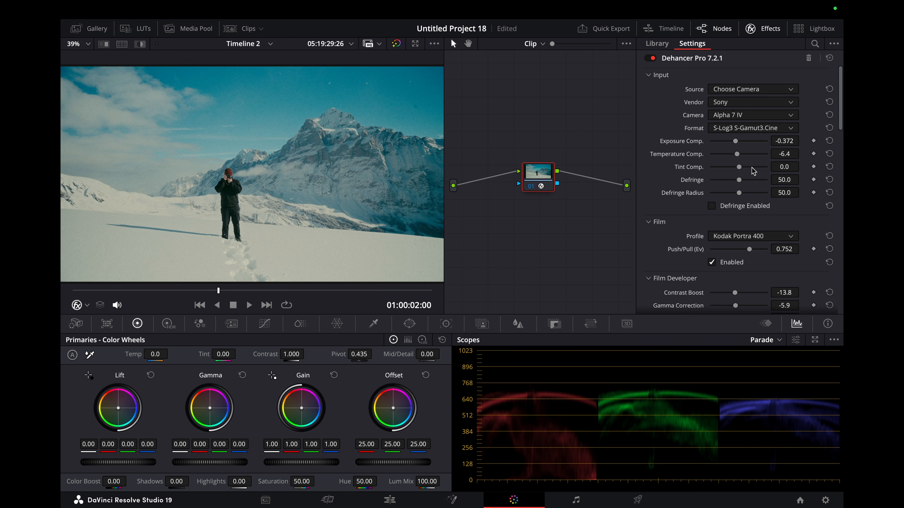
scroll(726, 203, "down", 3)
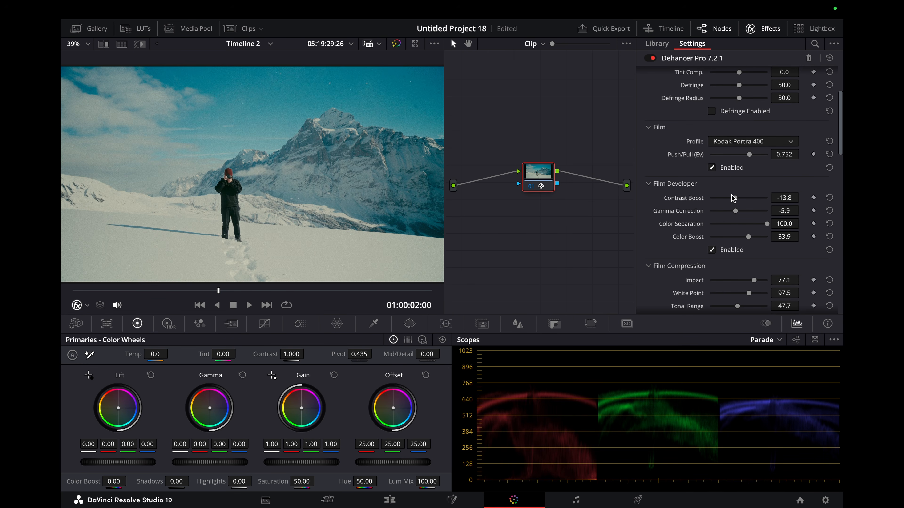
scroll(731, 199, "down", 3)
scroll(731, 200, "down", 5)
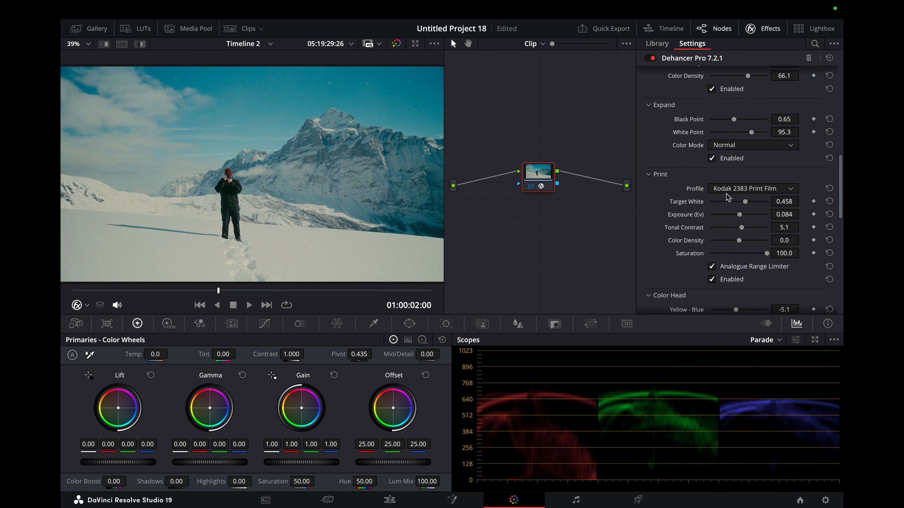
left_click(724, 188)
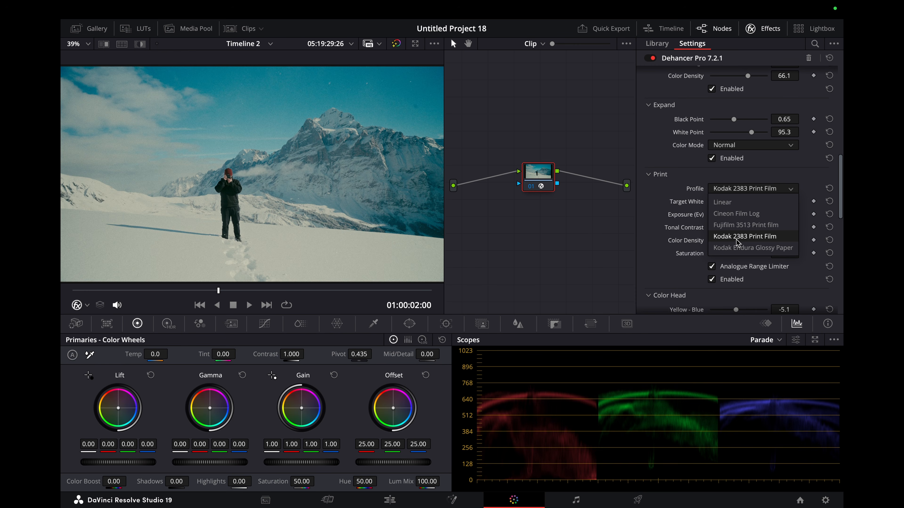
left_click(734, 187)
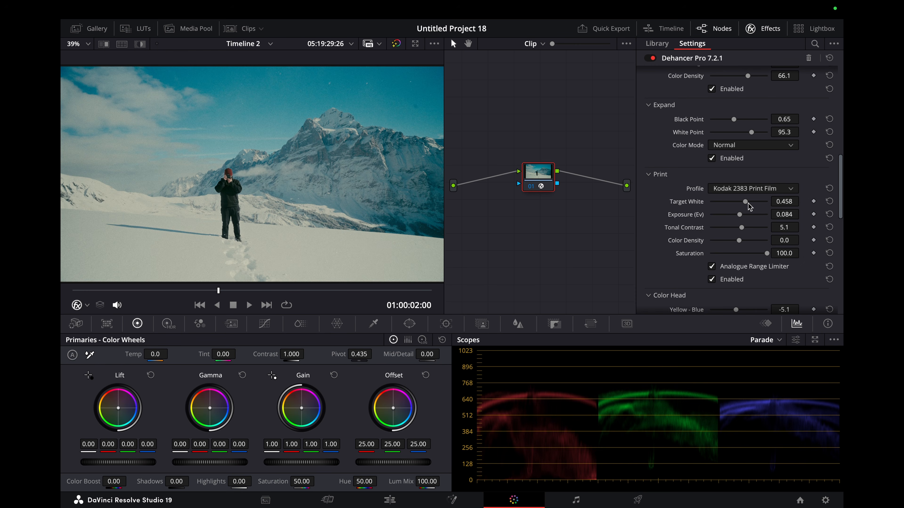
Set the Print Target White to about 0.532 and compare the image with Print off and on
left_click_drag(746, 206, 748, 205)
left_click(712, 280)
left_click(712, 279)
Compare the mountain clip with Film Developer off and on, and review its Film Compression and Expand settings
scroll(743, 188, "up", 5)
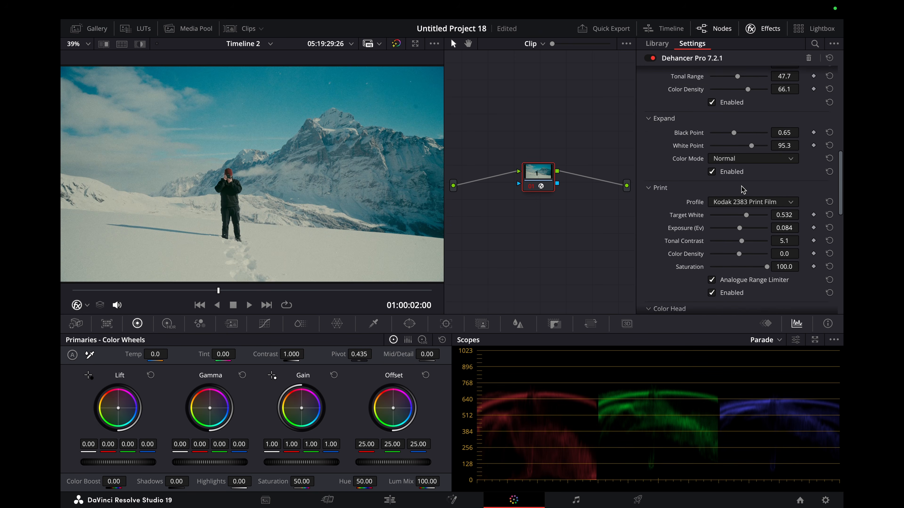
scroll(742, 186, "up", 4)
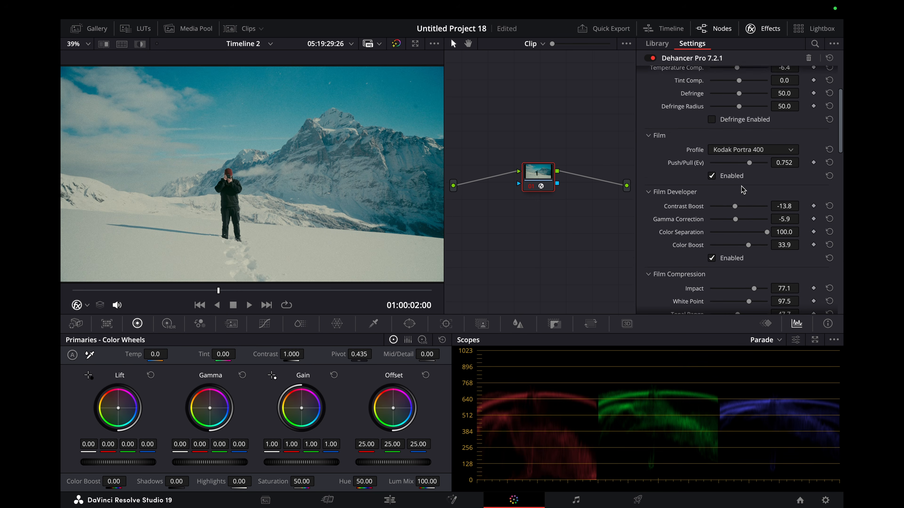
scroll(741, 186, "down", 3)
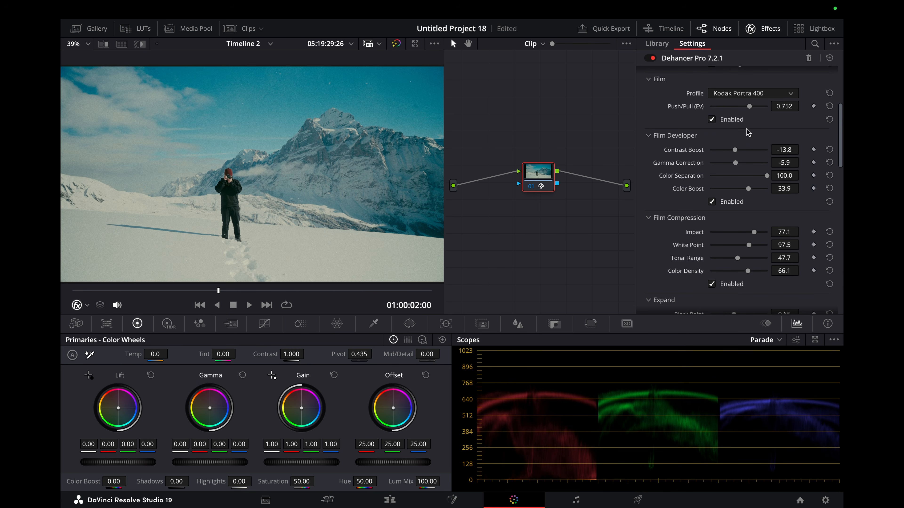
left_click(714, 202)
left_click(714, 202)
scroll(719, 203, "down", 3)
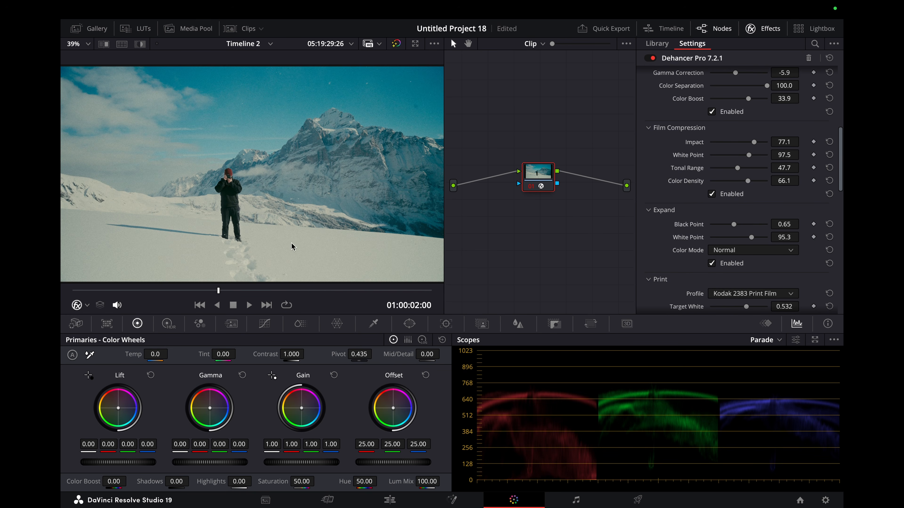
Compare the mountain clip with Dehancer's Film Compression switched off and on, leaving it enabled
left_click(720, 195)
left_click(721, 196)
left_click(722, 196)
left_click(721, 196)
left_click(722, 196)
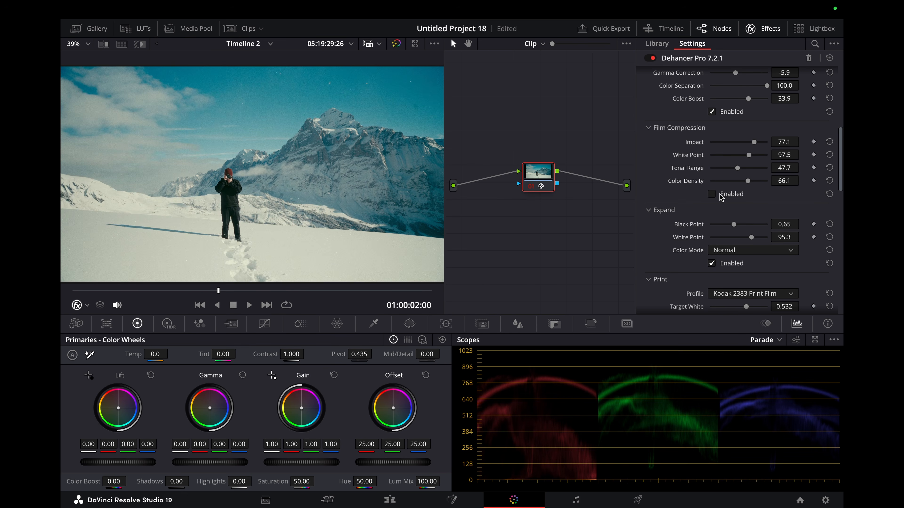
left_click(722, 196)
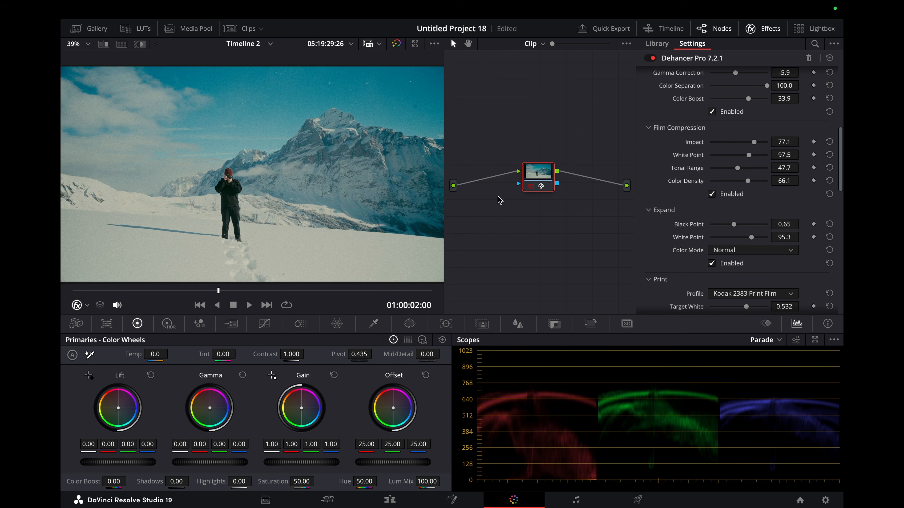
left_click(735, 195)
Review the Expand and Print settings, and compare the mountain clip with Color Head off and on
scroll(725, 212, "down", 4)
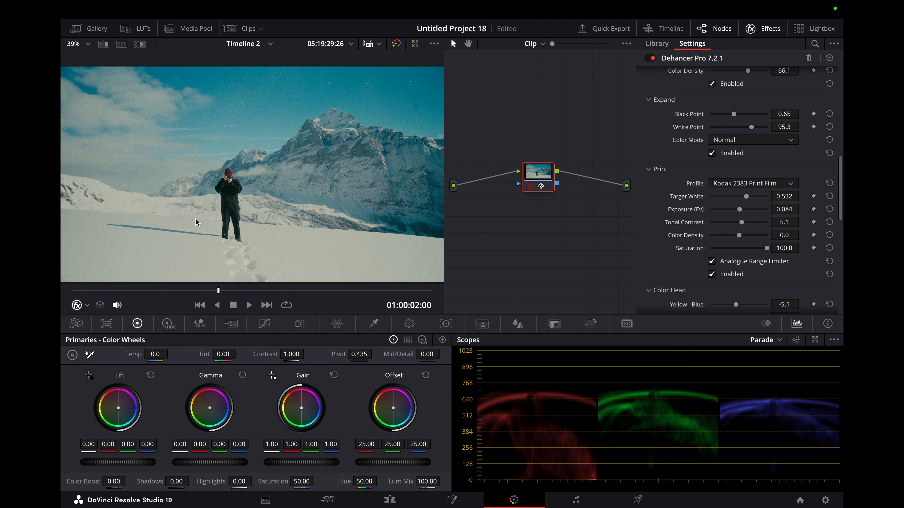
scroll(722, 128, "up", 2)
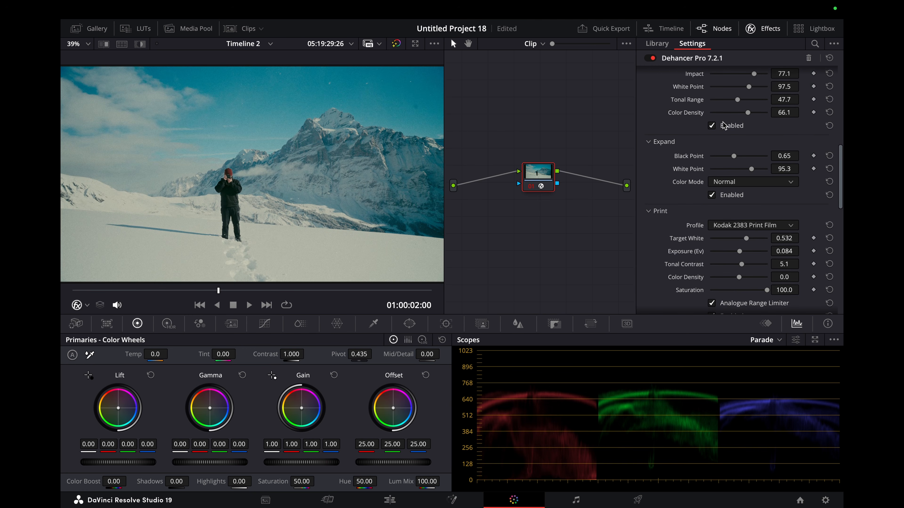
scroll(725, 127, "down", 3)
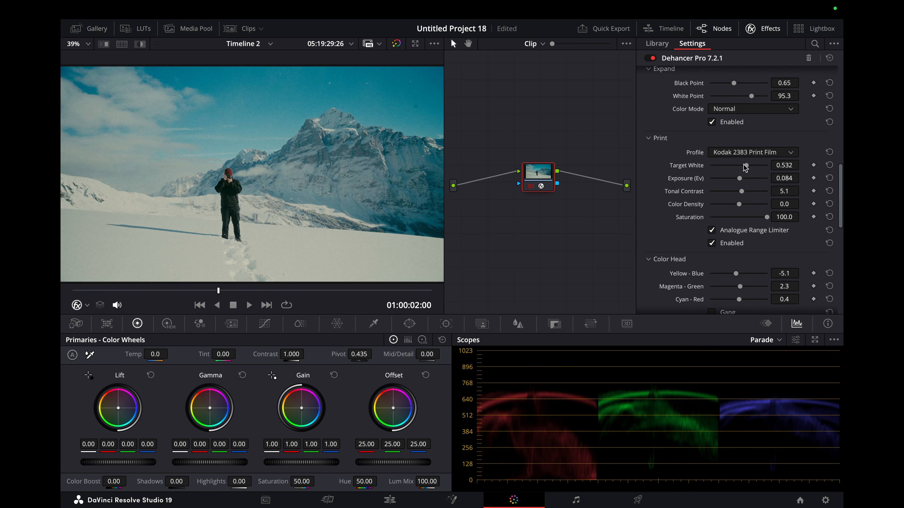
scroll(745, 167, "down", 7)
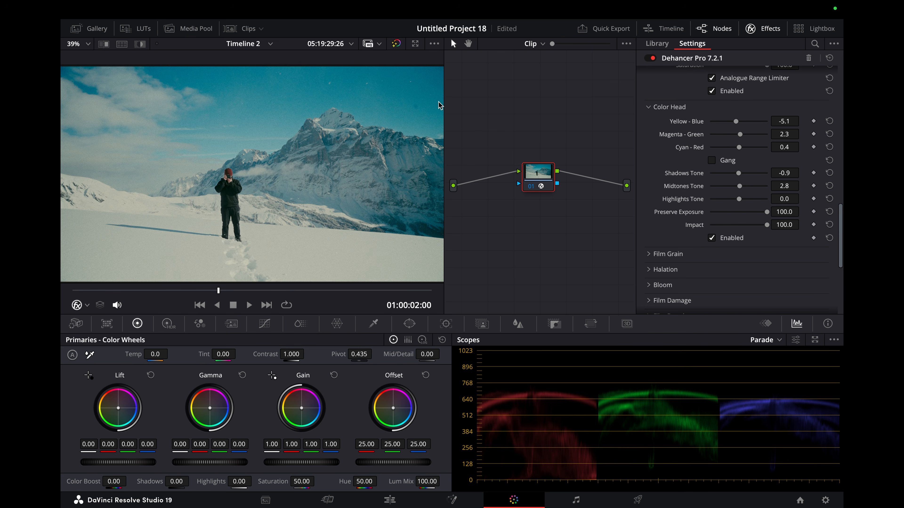
left_click(717, 240)
left_click(717, 240)
Examine the mountain clip's Film Grain profile and amount, and collapse that section again
scroll(714, 189, "down", 5)
left_click(706, 156)
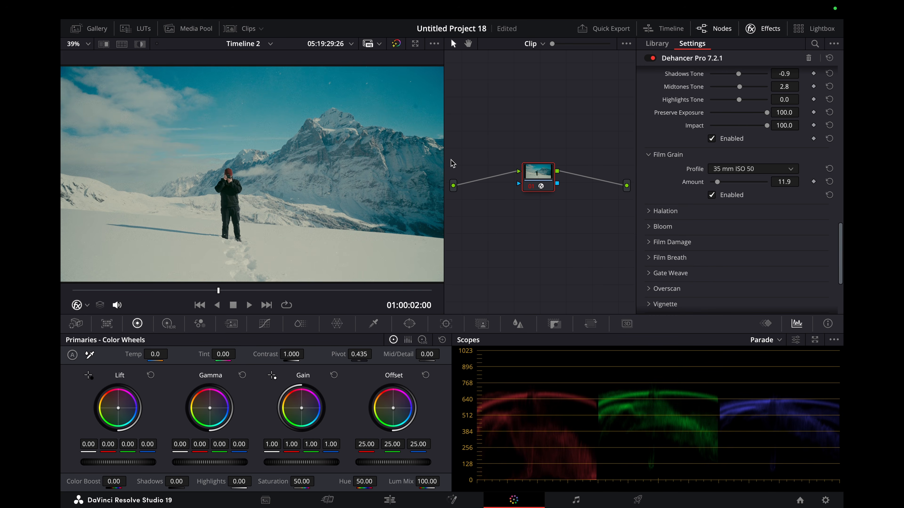
left_click(681, 157)
Compare the mountain clip with Halation off and on, leaving it enabled, and inspect the standing photographer up close
left_click(690, 170)
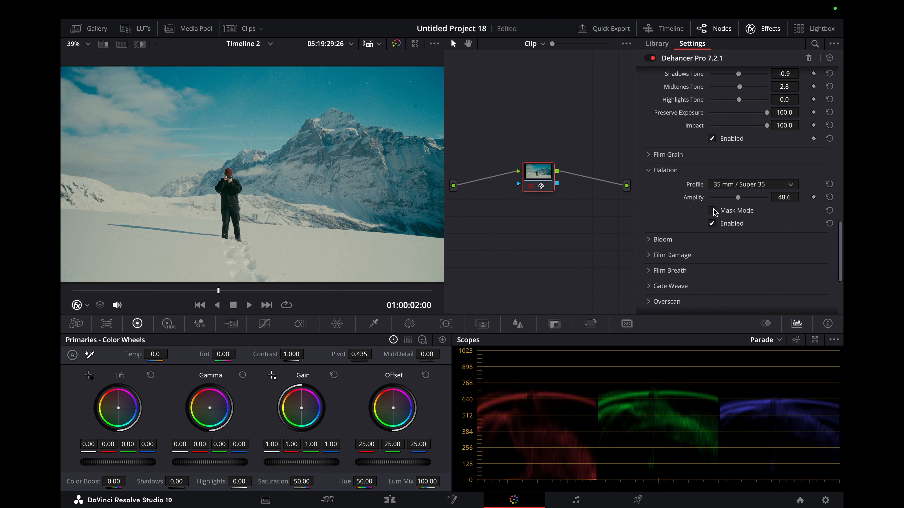
left_click(712, 223)
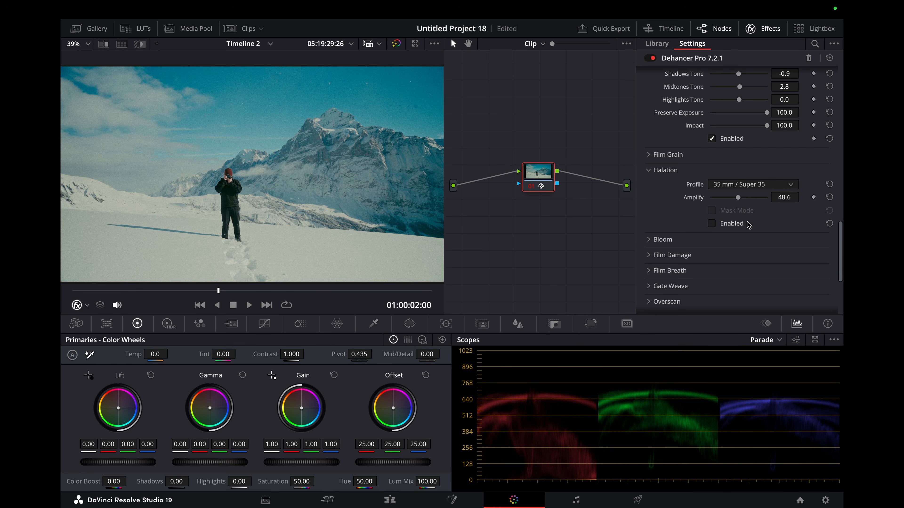
left_click(736, 225)
left_click(736, 225)
left_click(736, 224)
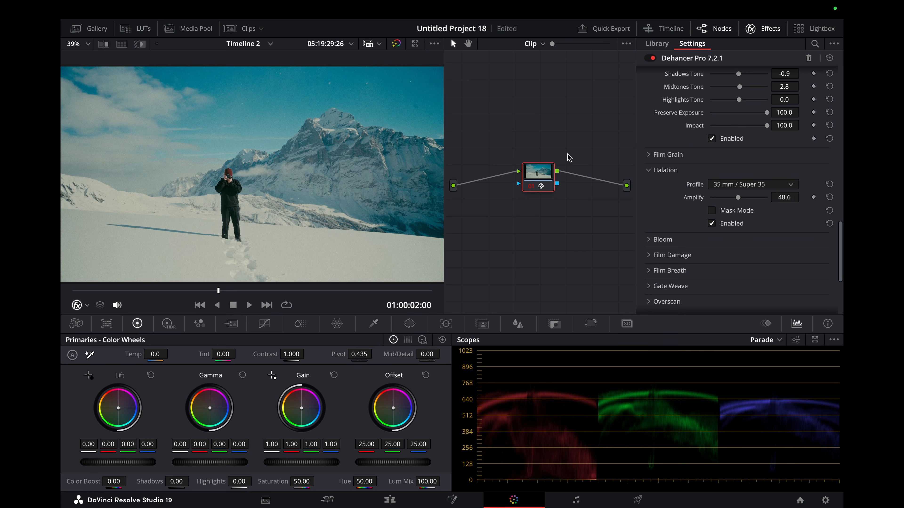
scroll(218, 175, "up", 8)
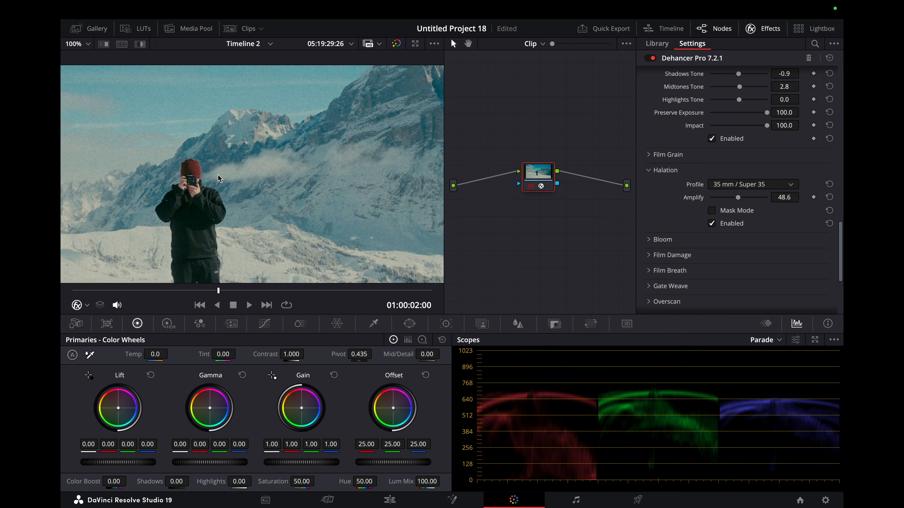
scroll(218, 174, "down", 5)
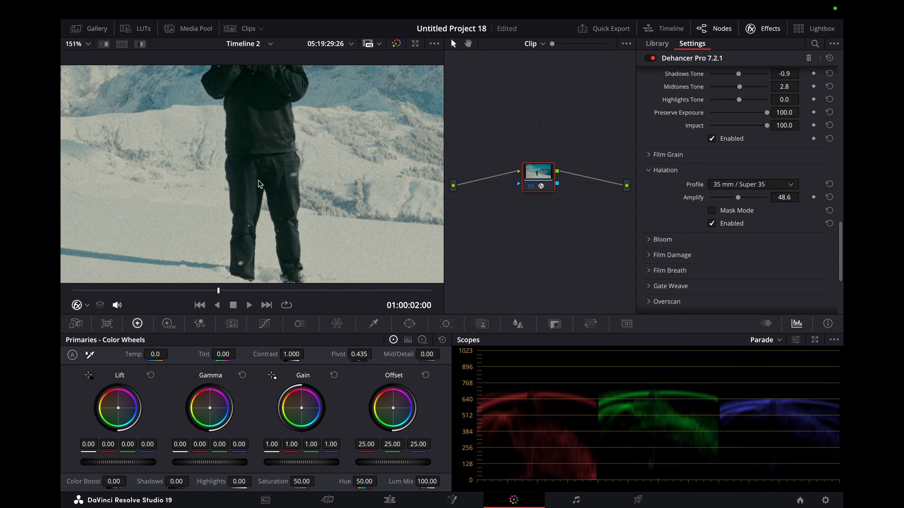
scroll(258, 181, "up", 5)
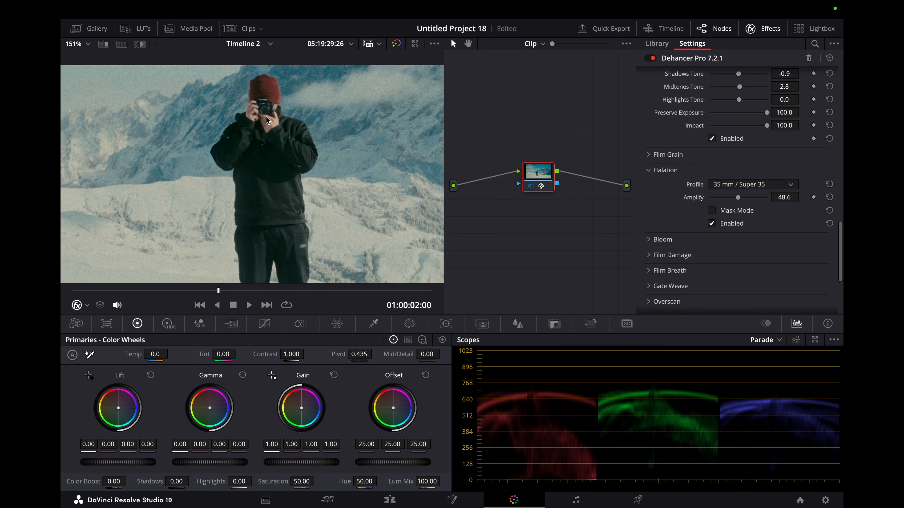
Collapse the Halation settings and compare the close-up of the photographer with Bloom off and on, leaving it enabled
left_click(699, 170)
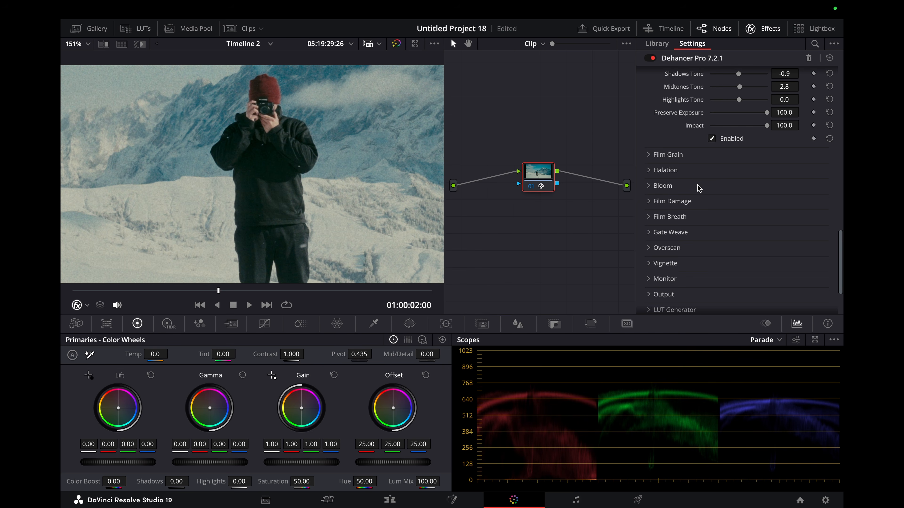
left_click(699, 186)
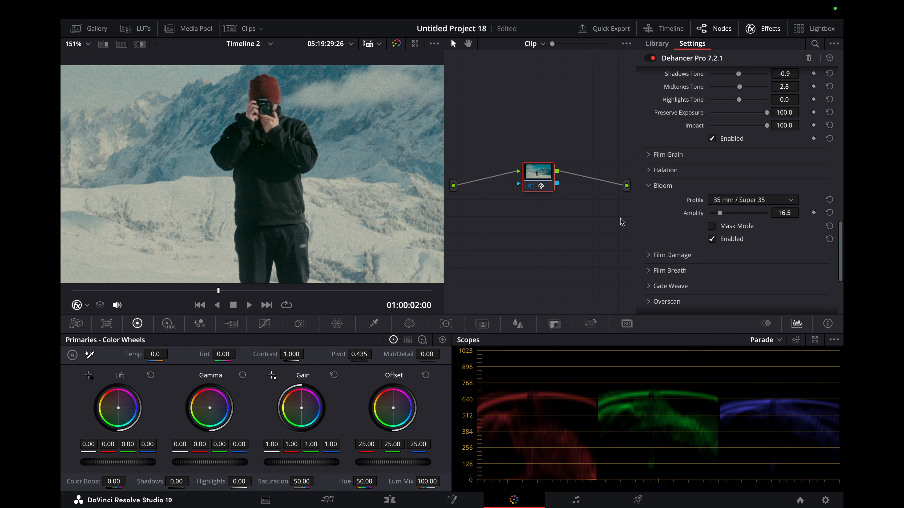
left_click(712, 239)
left_click(712, 238)
left_click(712, 239)
left_click(712, 239)
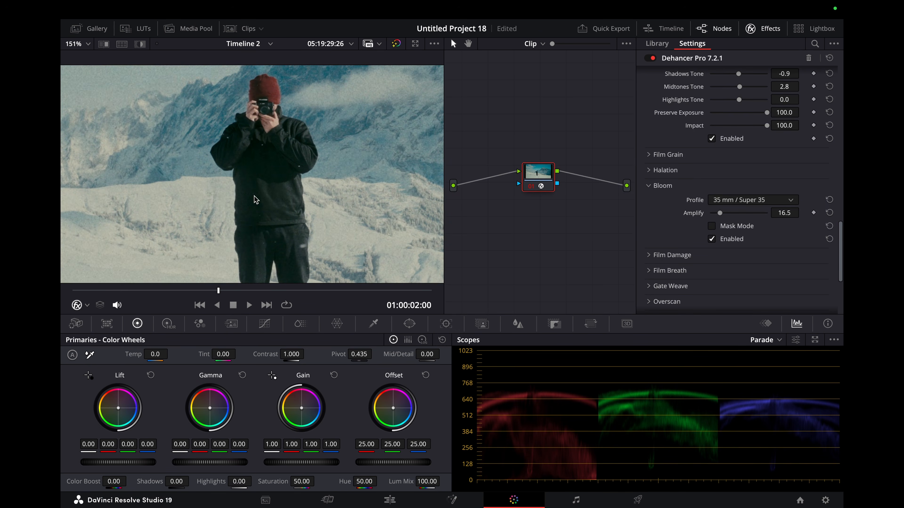